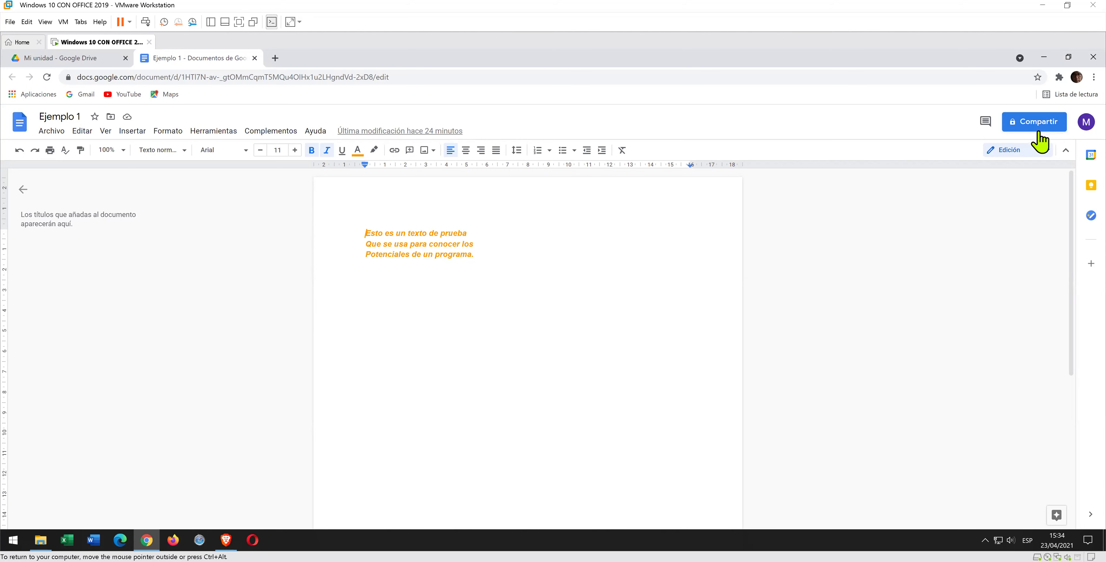
- Share Ejemplo 1 with the suggested contact as Editor, with the message 'hola anota tus datos para identificarte'
left_click(1041, 132)
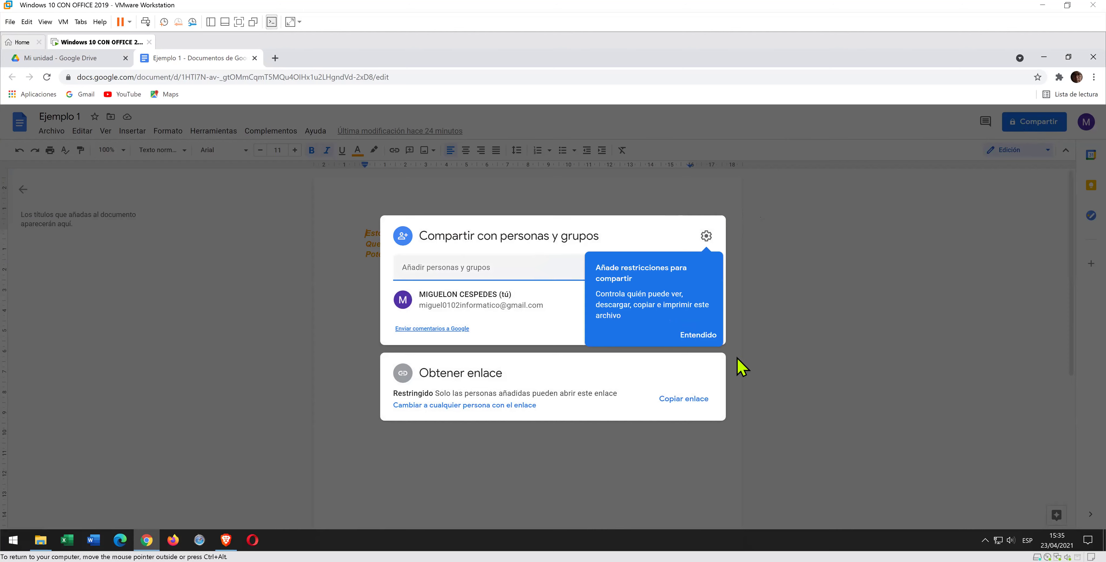
left_click(699, 336)
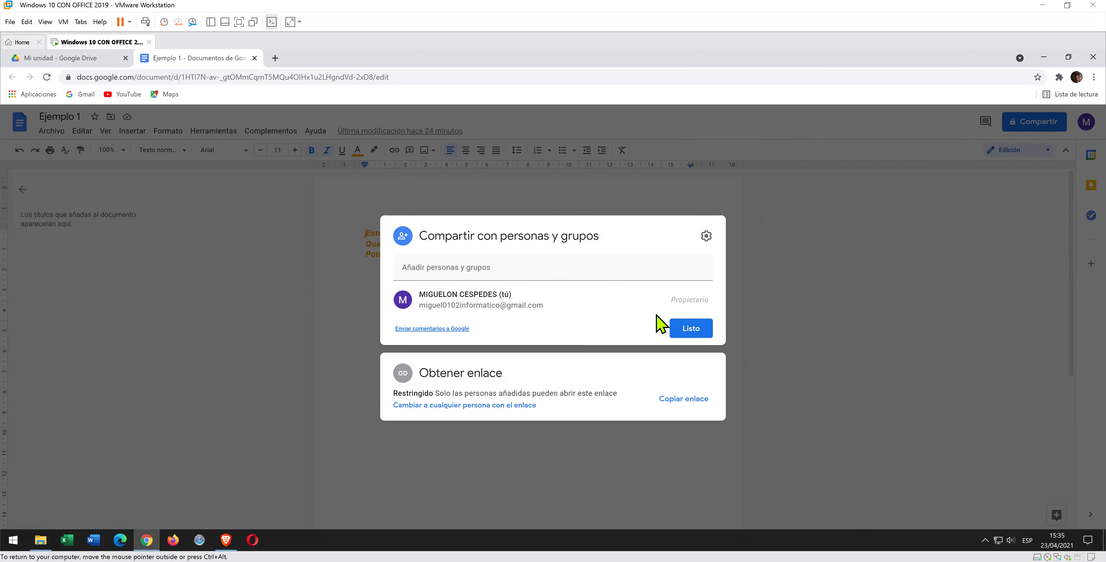
left_click(573, 274)
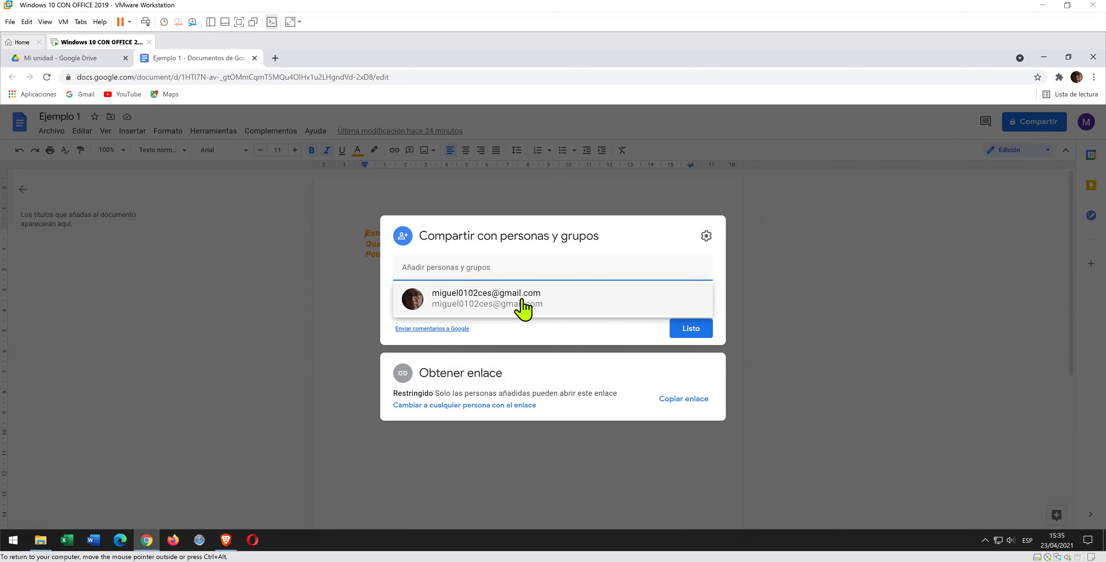
mouse_move(524, 307)
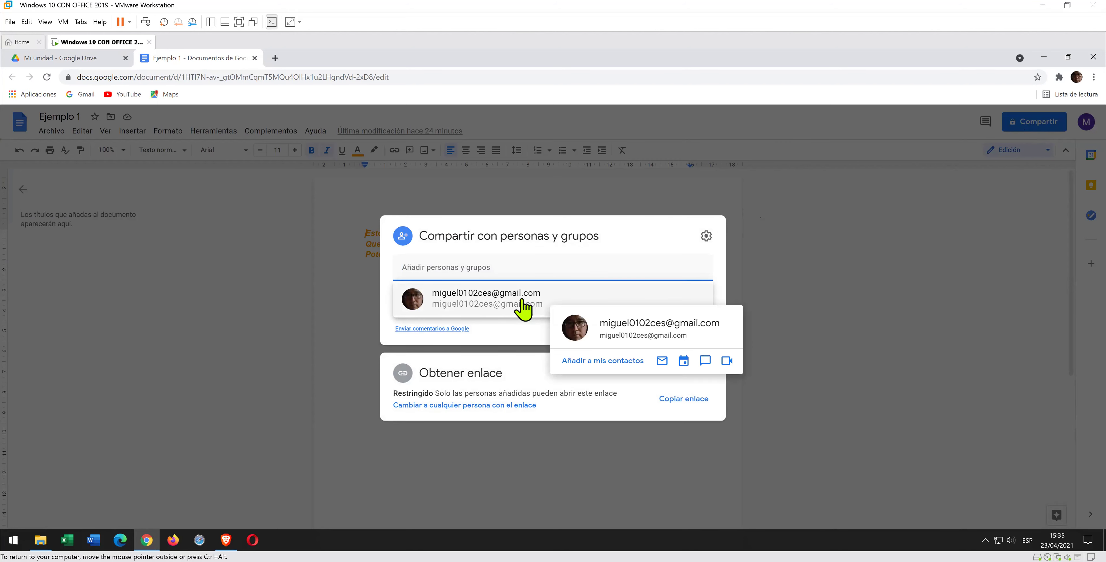
left_click(524, 305)
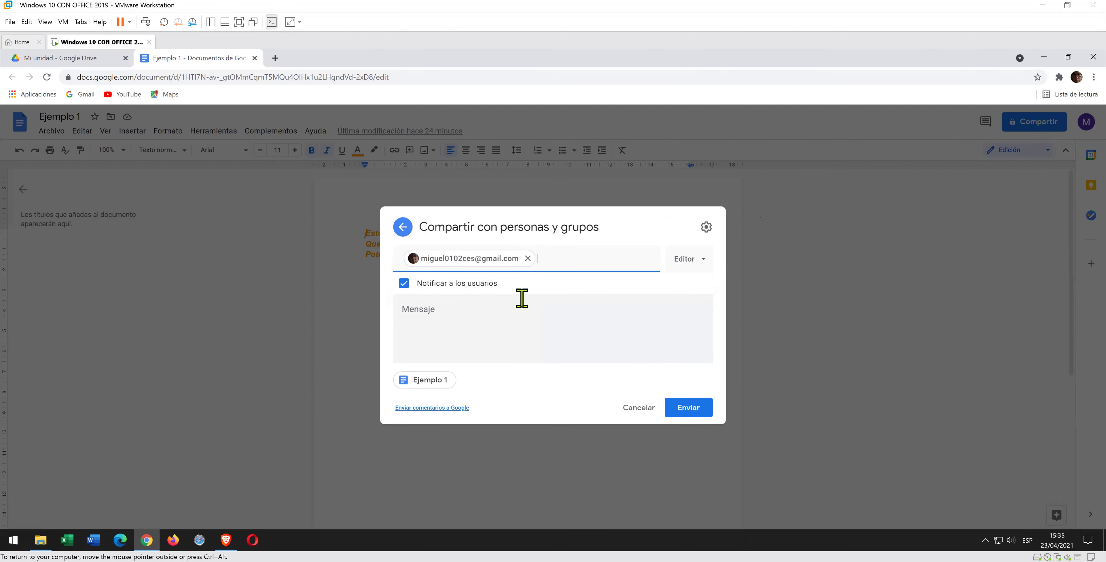
left_click(536, 304)
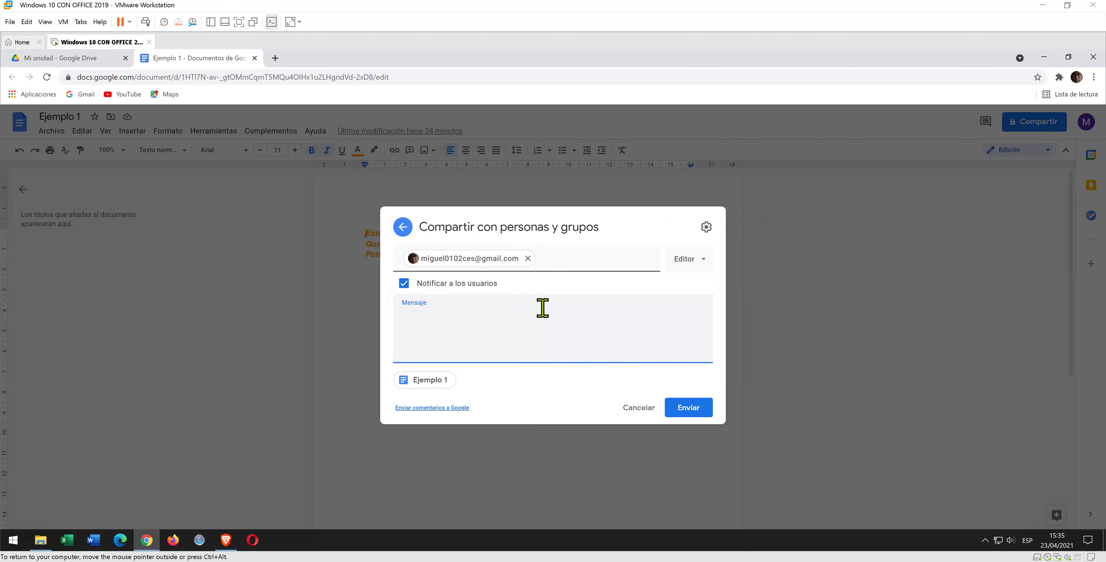
type("hola anota tus datos")
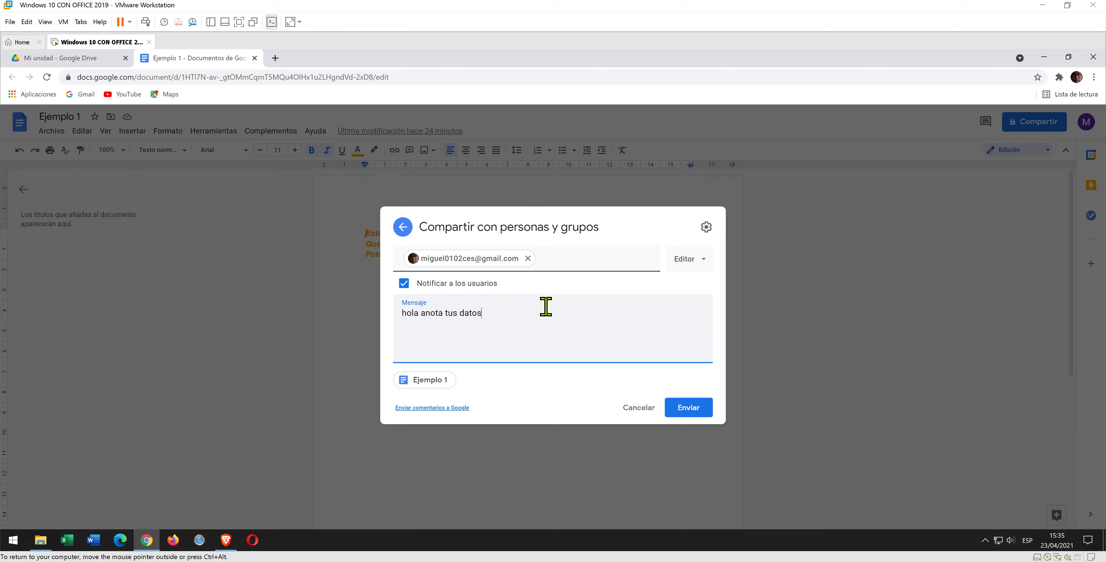
type(" para identificarte")
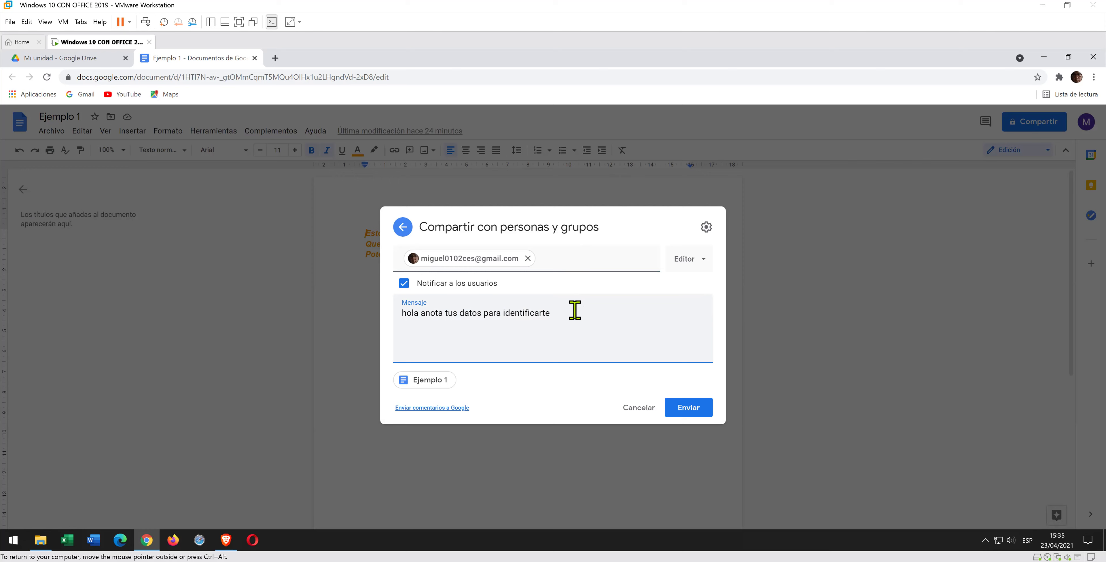
type(" ...")
left_click(700, 262)
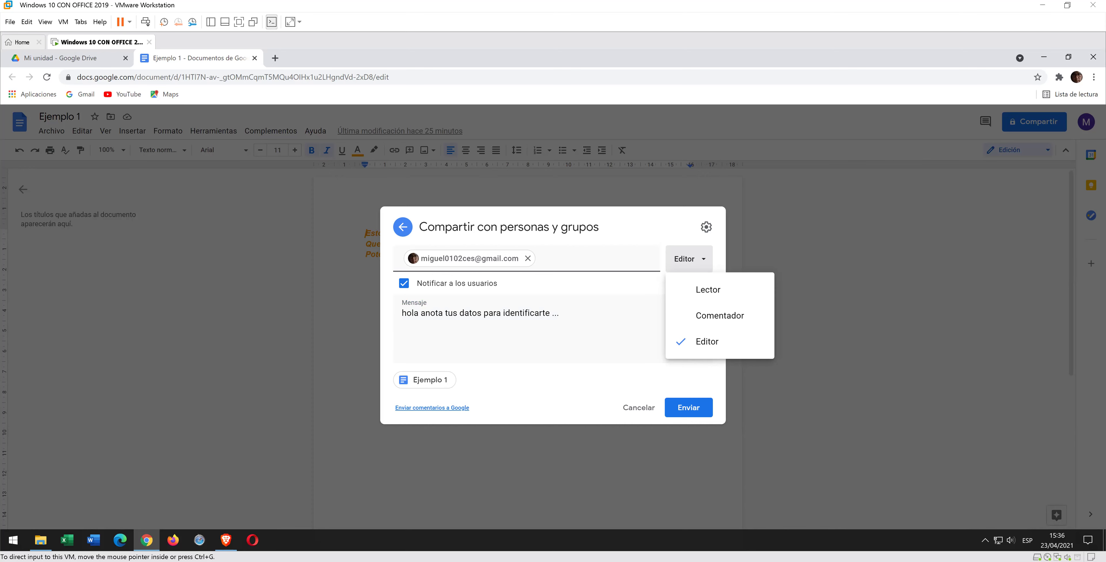
left_click(686, 414)
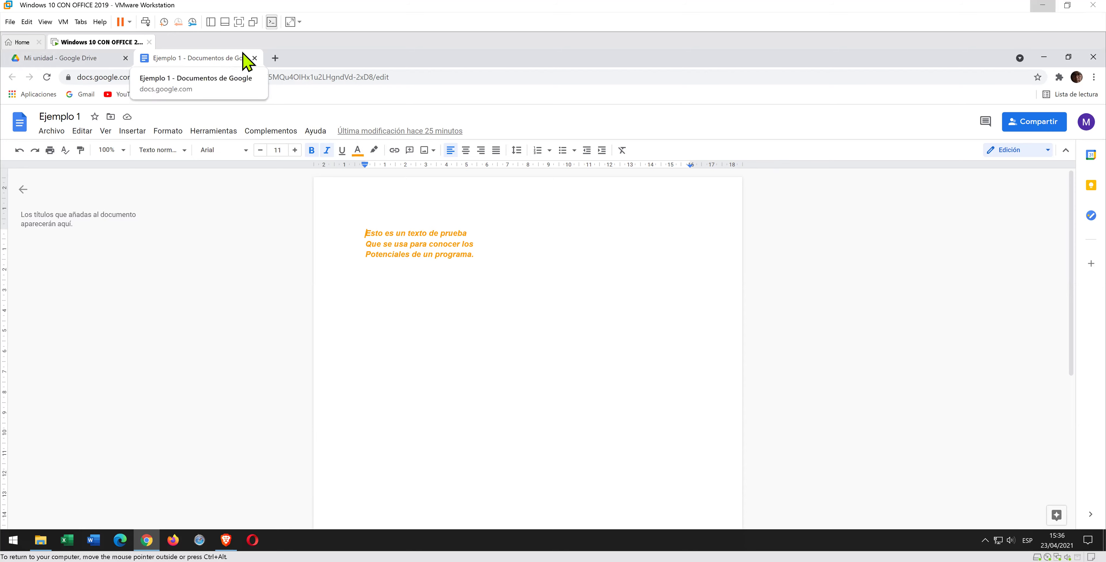
- Close the Docs tab and open Ejemplo 1 from the invitation in Gmail's Notificaciones inbox
left_click(276, 59)
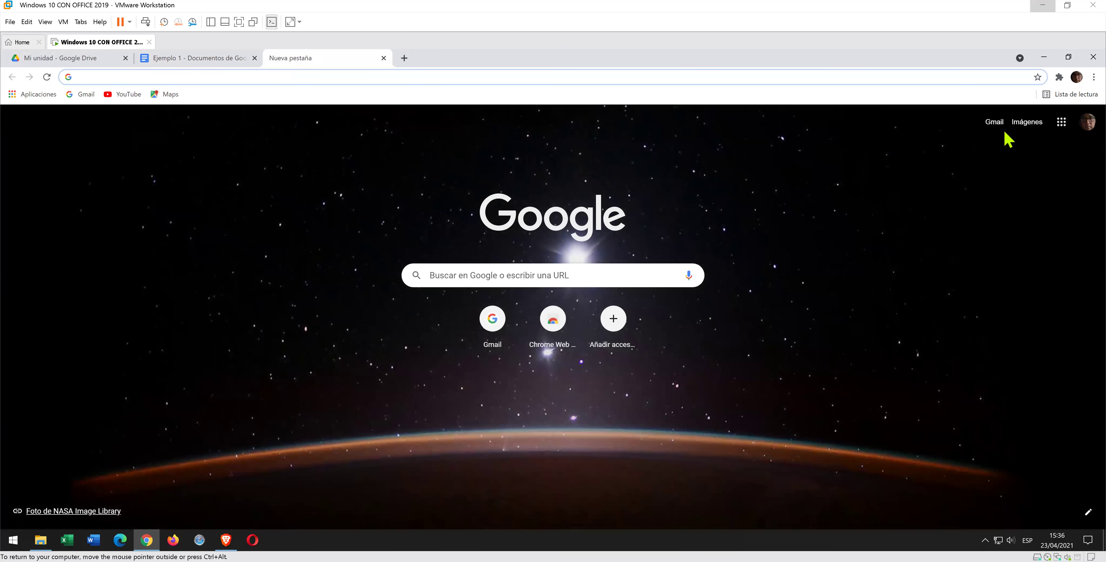
left_click(994, 123)
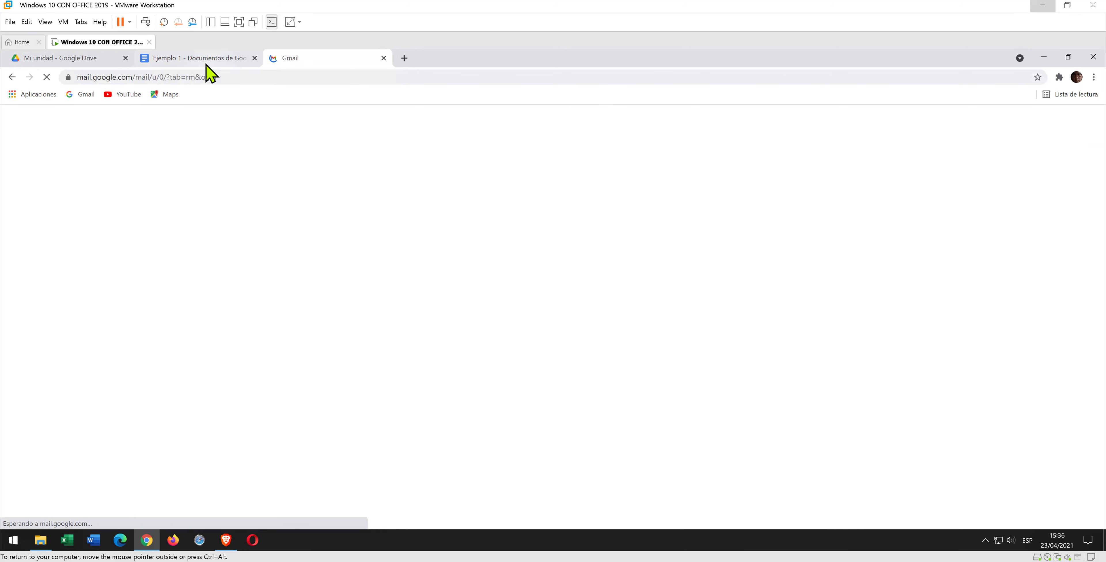
left_click(254, 57)
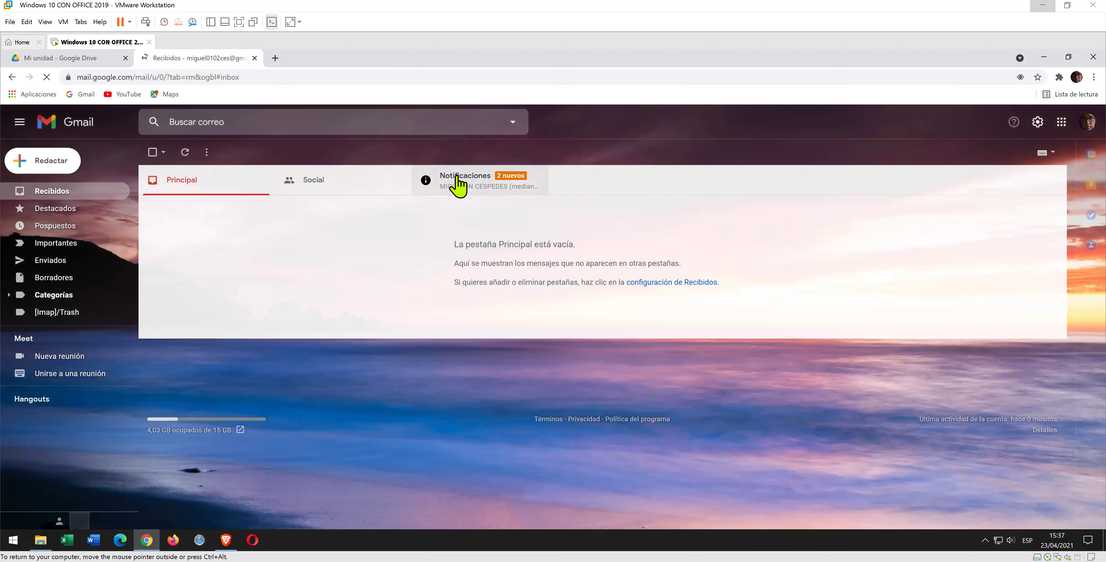
left_click(458, 184)
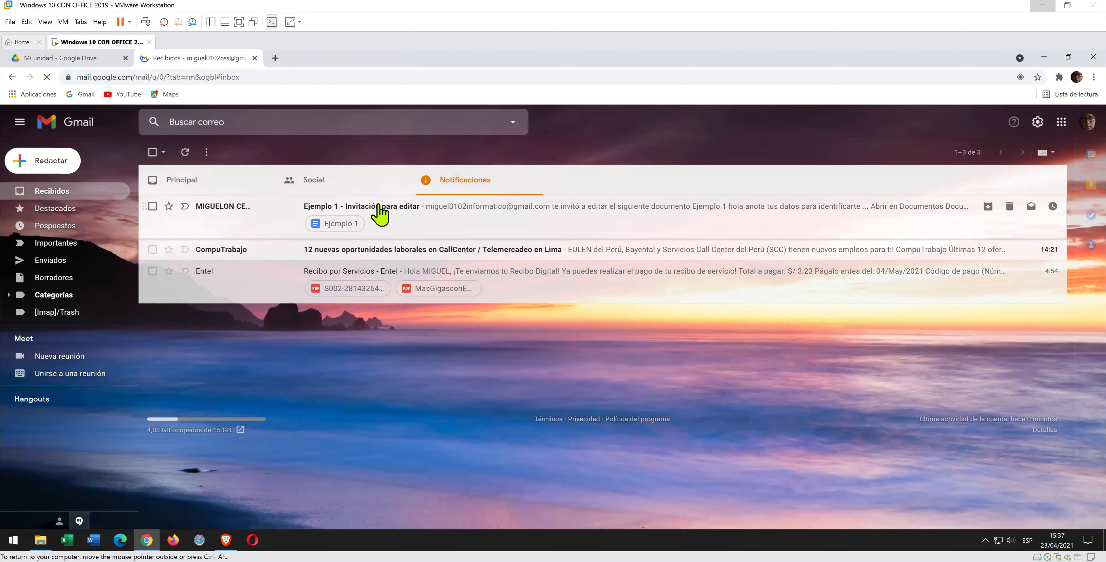
left_click(349, 227)
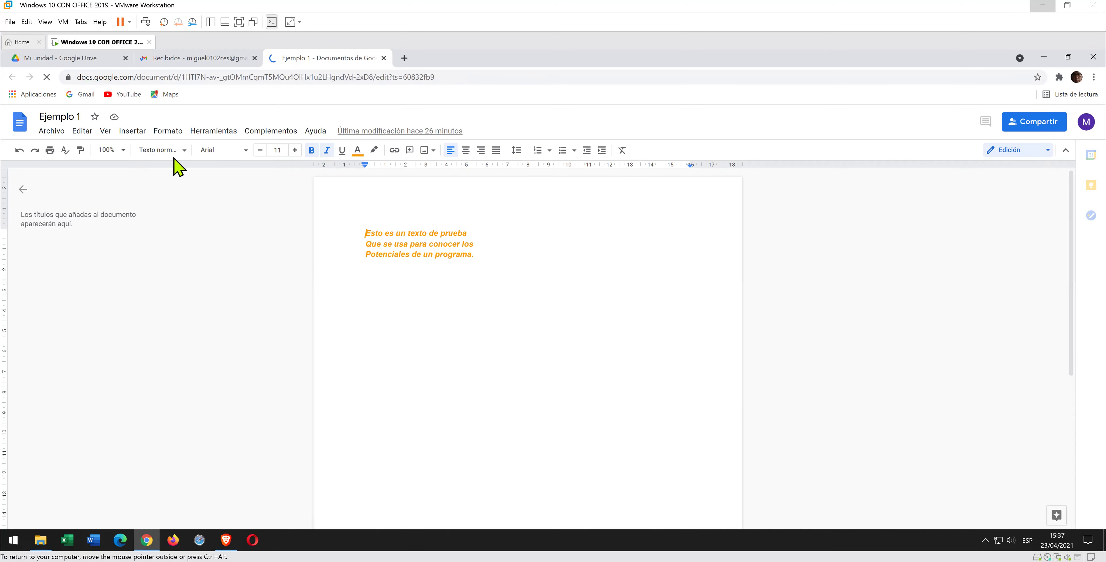
- Open the Ejemplo 1 invitation email, then close its Gmail tab and keep the document's tab
left_click(213, 61)
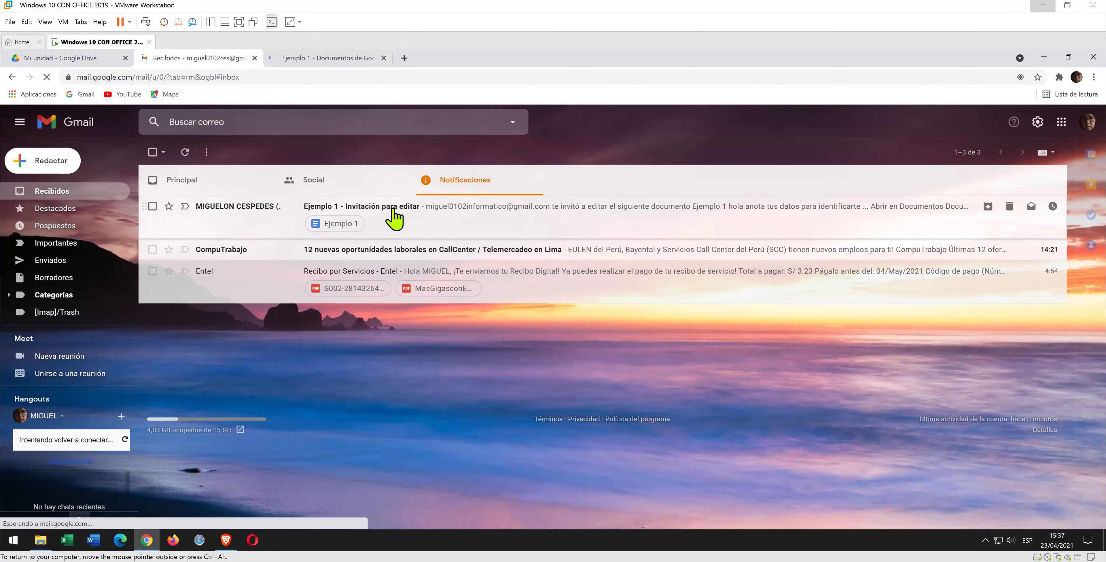
left_click(392, 210)
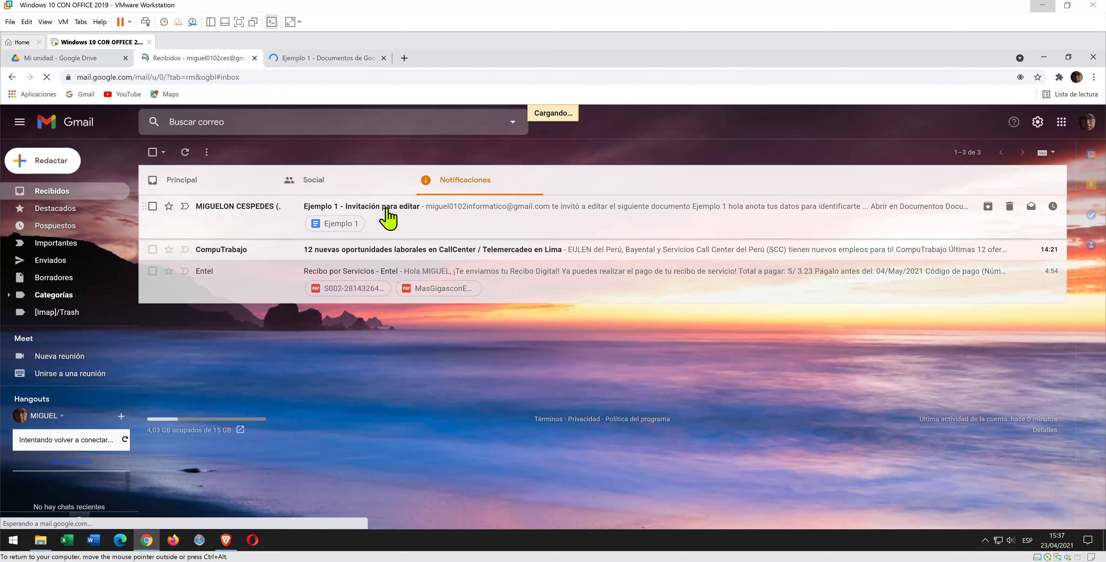
left_click(384, 208)
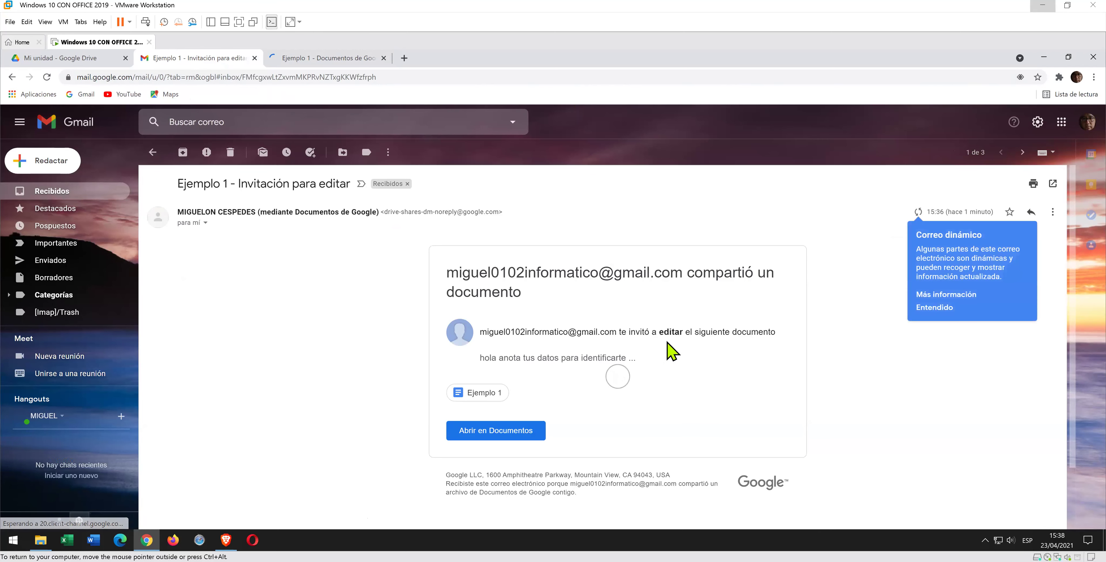
left_click(296, 62)
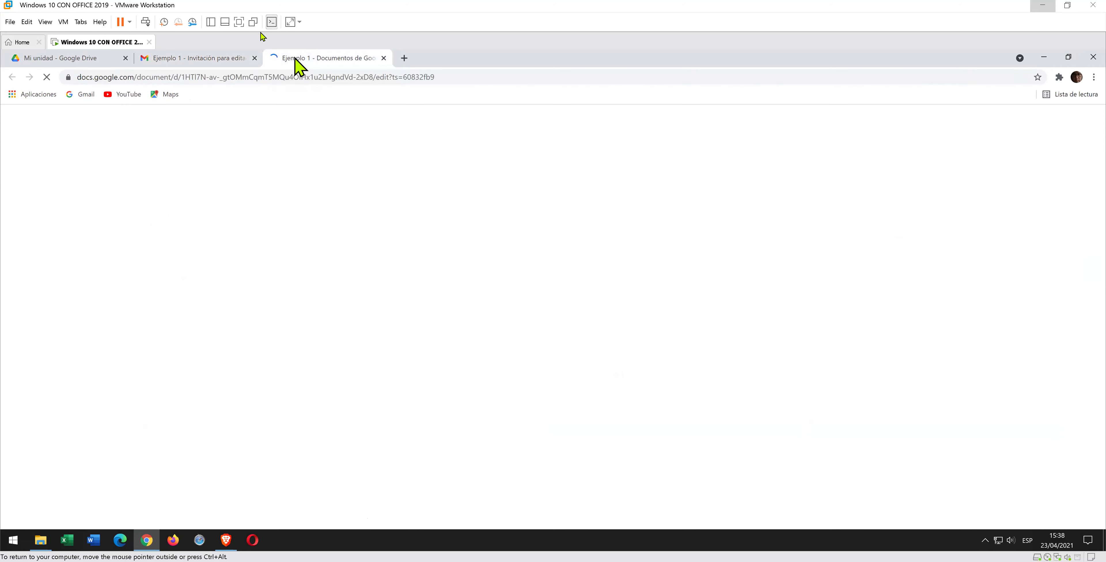
left_click(254, 58)
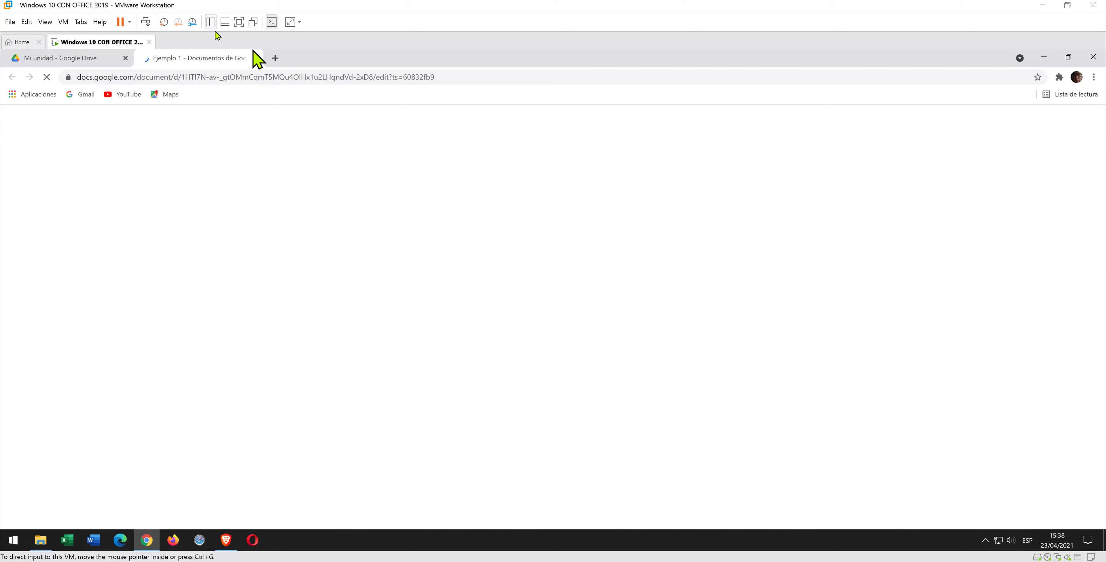
right_click(208, 56)
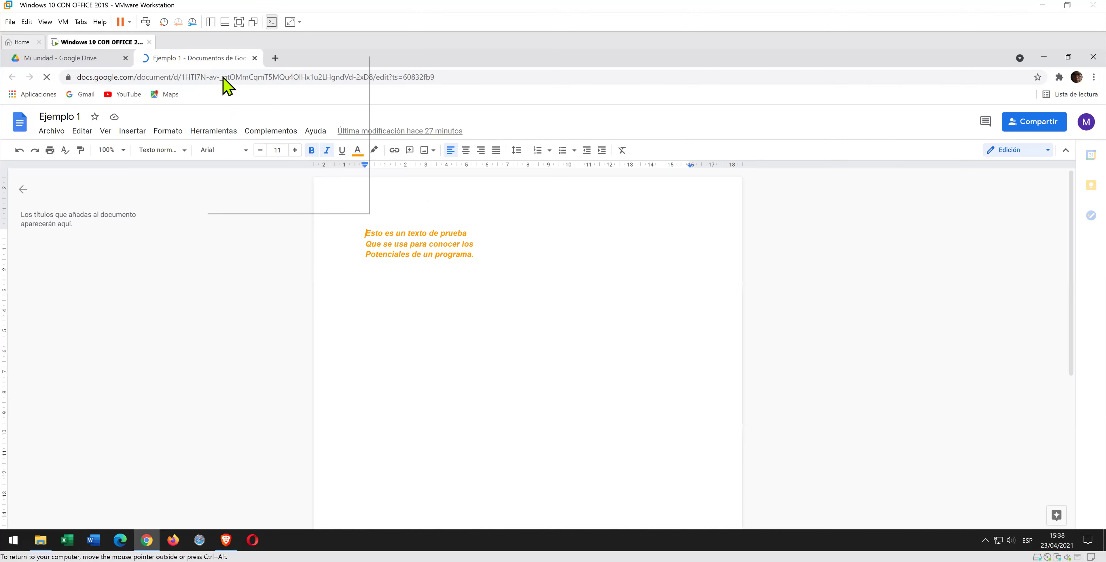
left_click(542, 265)
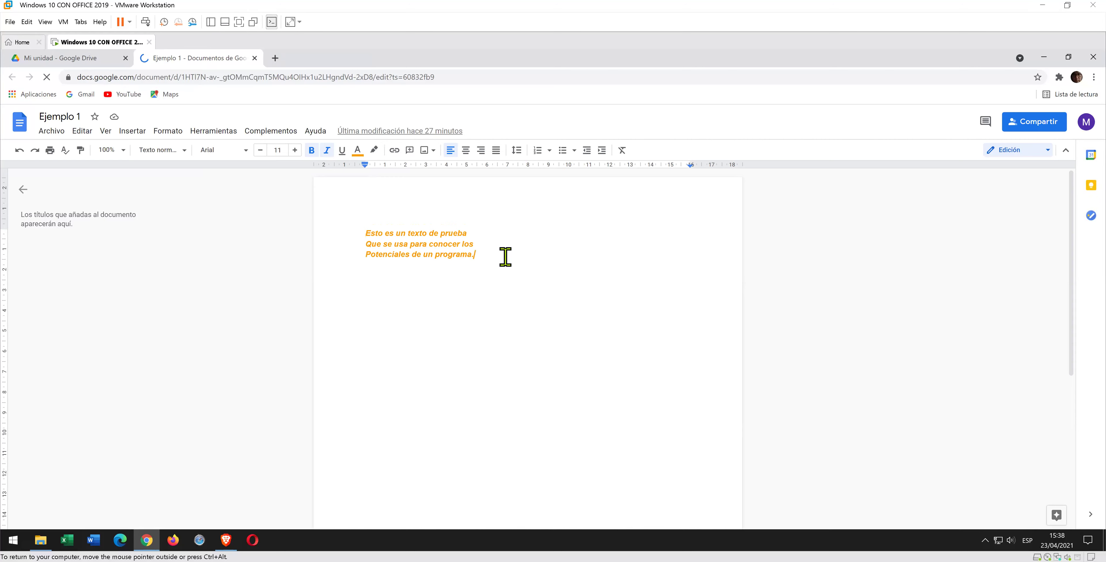
- Add a 'MIS DATOS PERSONALES:' heading with the user's first names and surname below it
key("Return")
key("Return")
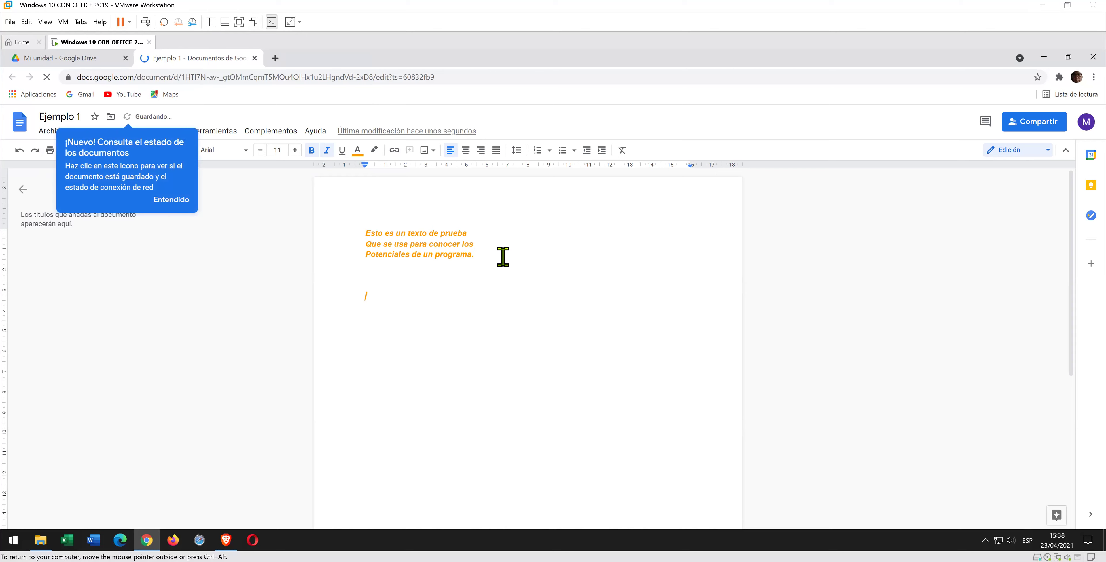
type("migl")
key("BackSpace")
key("BackSpace")
key("BackSpace")
key("BackSpace")
key("Return")
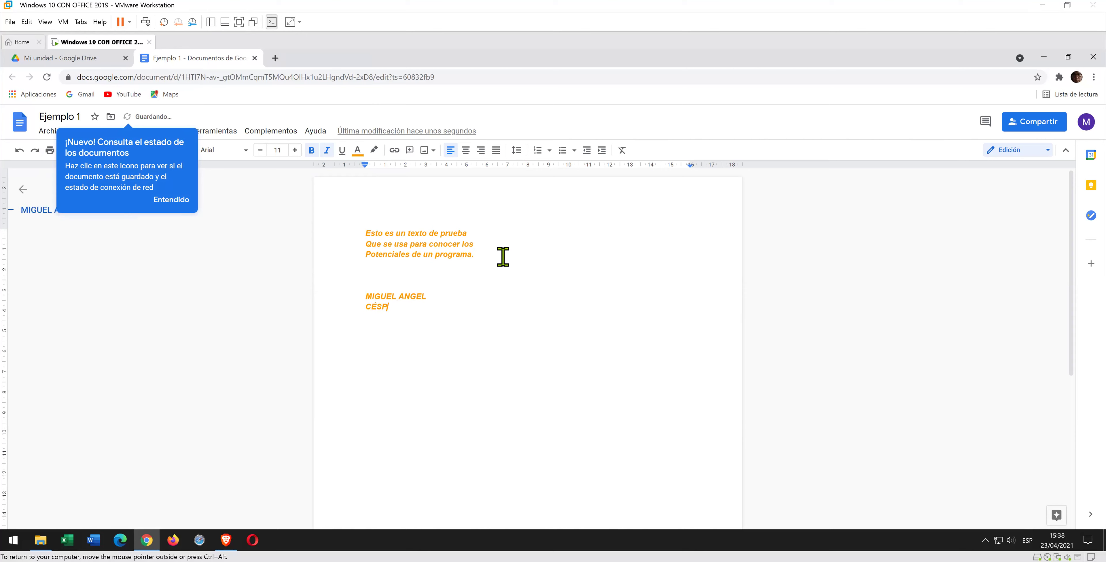
key("Up")
key("Up")
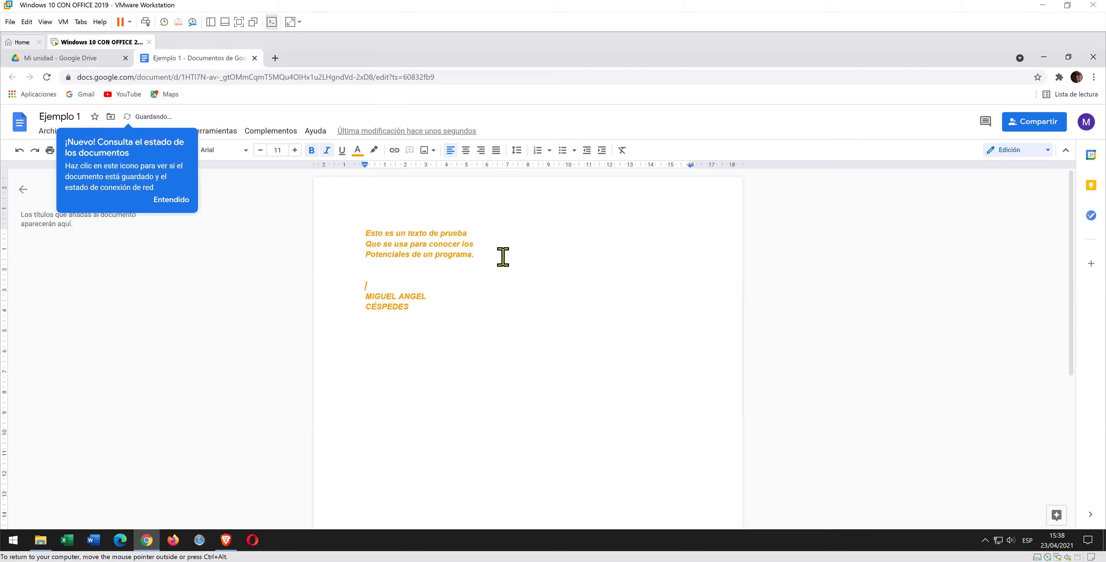
type("MIS DATOS PERSONALES:")
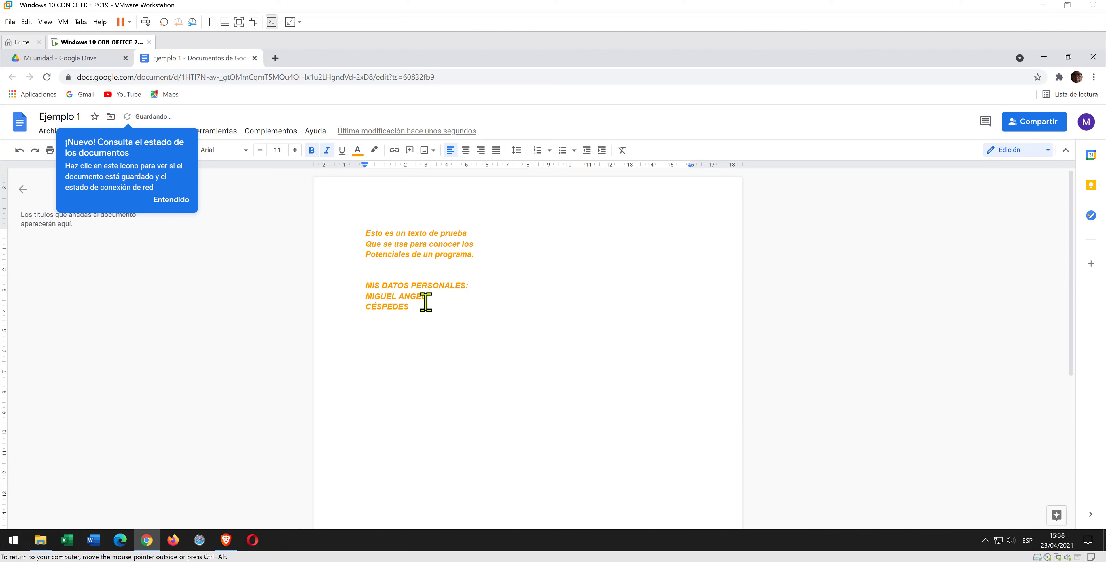
- Colour the personal-data heading and name lines blue, then close the Ejemplo 1 tab
left_click_drag(424, 303, 363, 285)
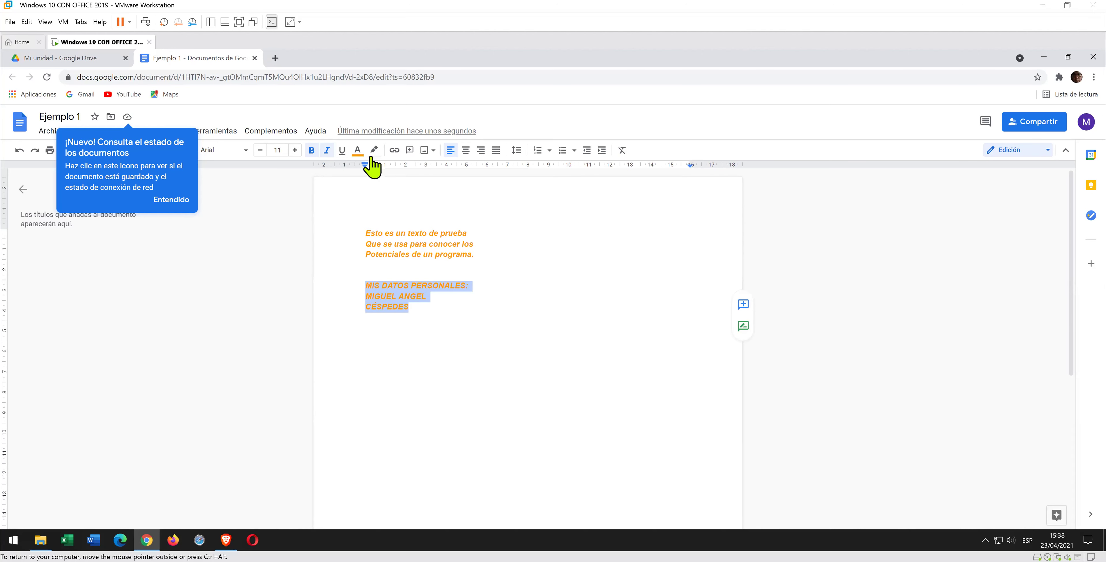
left_click(358, 151)
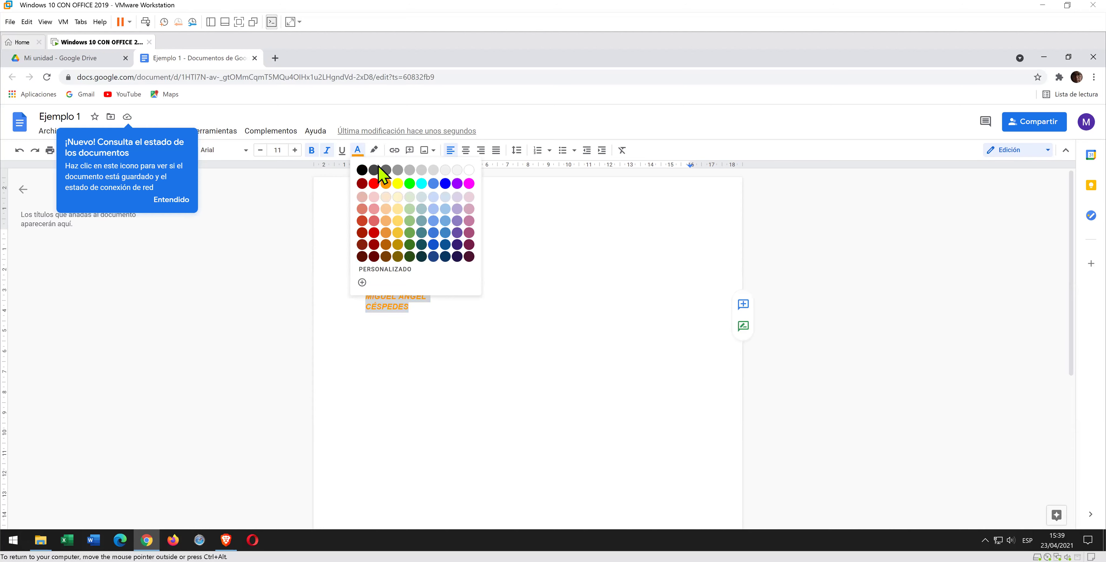
left_click(445, 184)
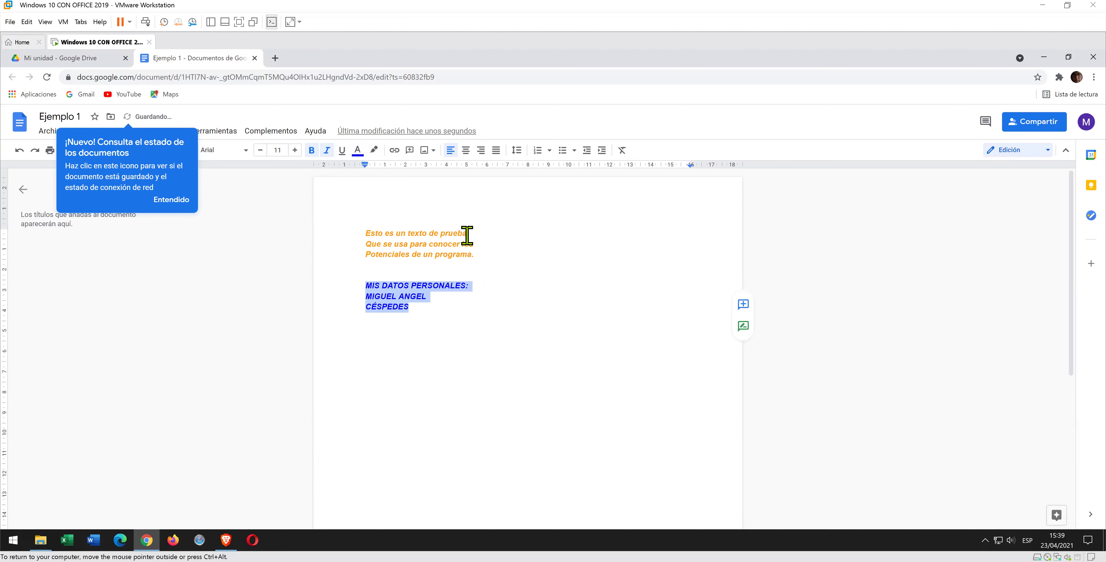
left_click(484, 310)
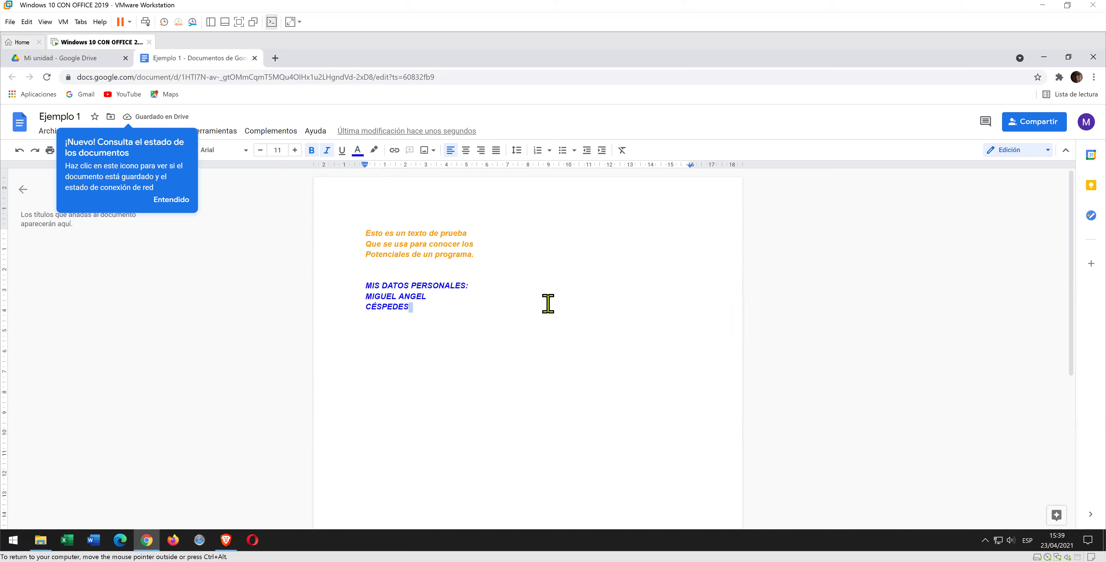
left_click(179, 201)
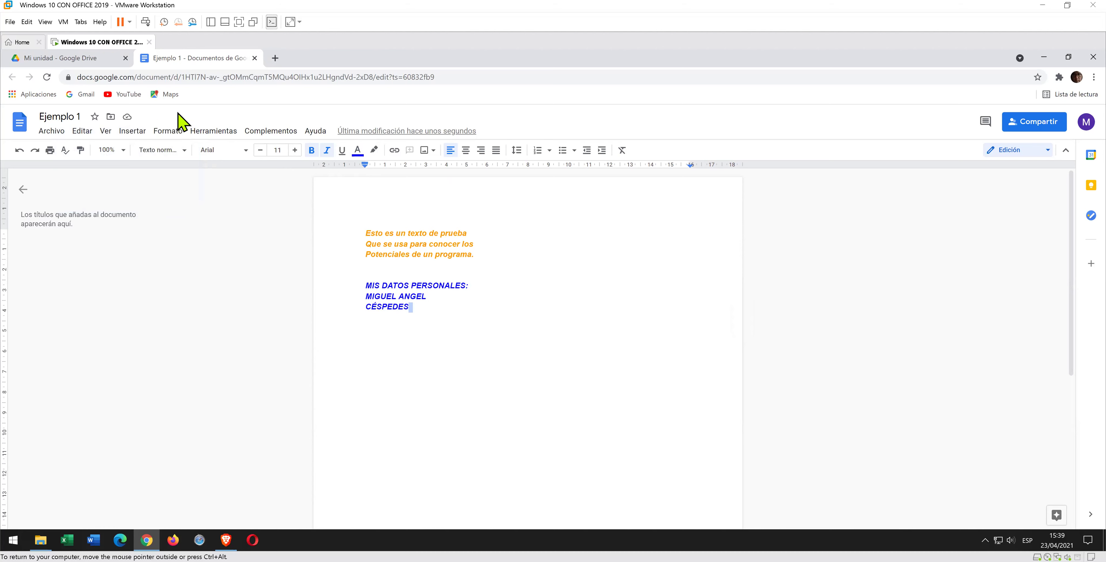
left_click(537, 273)
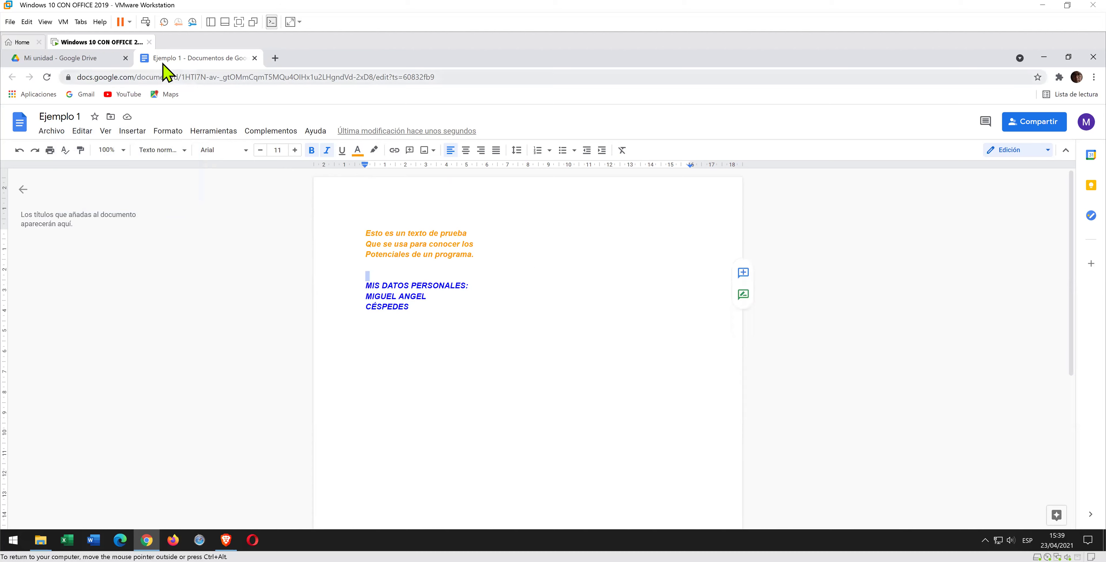
left_click(254, 57)
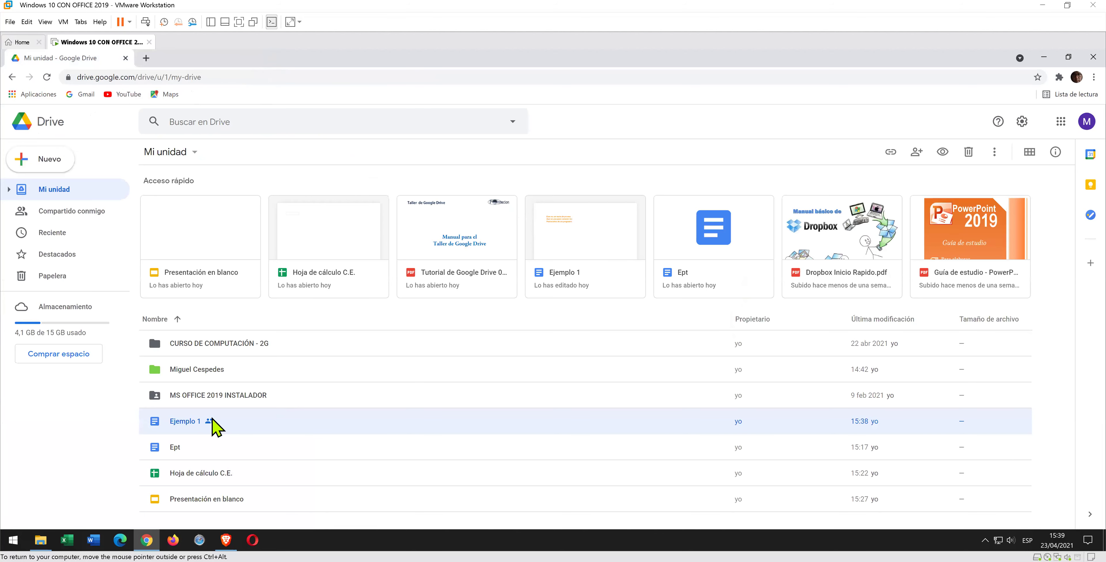
- Reopen Ejemplo 1 from the Mi unidad file list
double_click(198, 421)
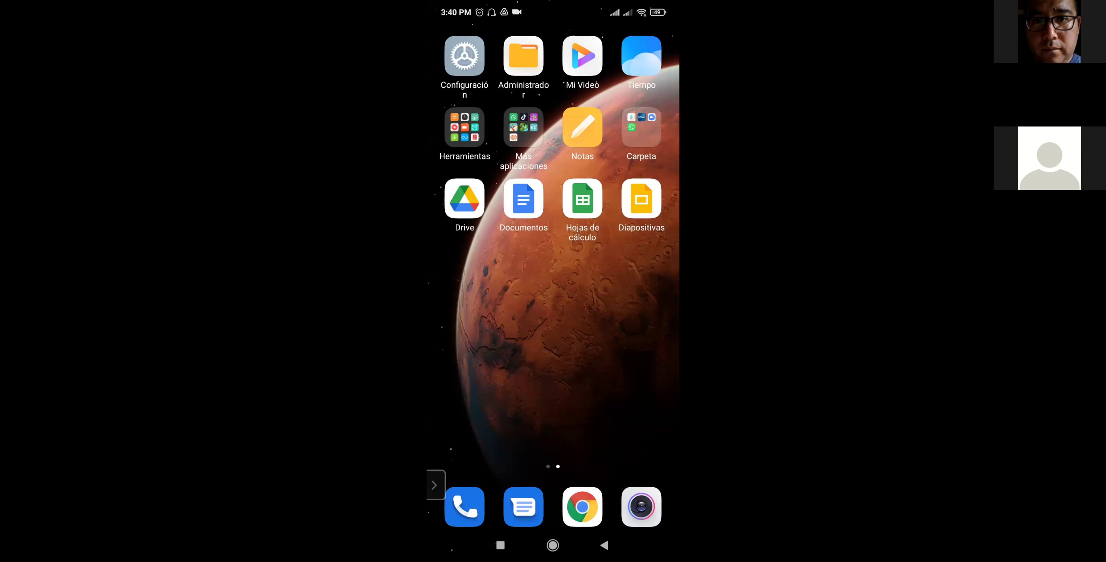
- On the phone, launch Google Drive and open Ejemplo 1 from the Archivos list
left_click(465, 198)
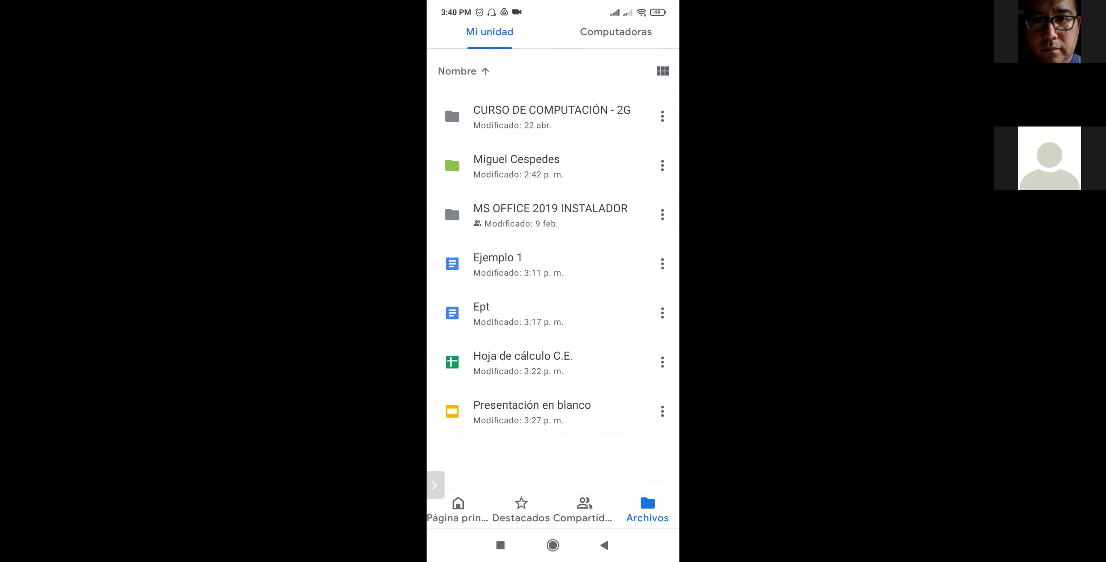
left_click(516, 264)
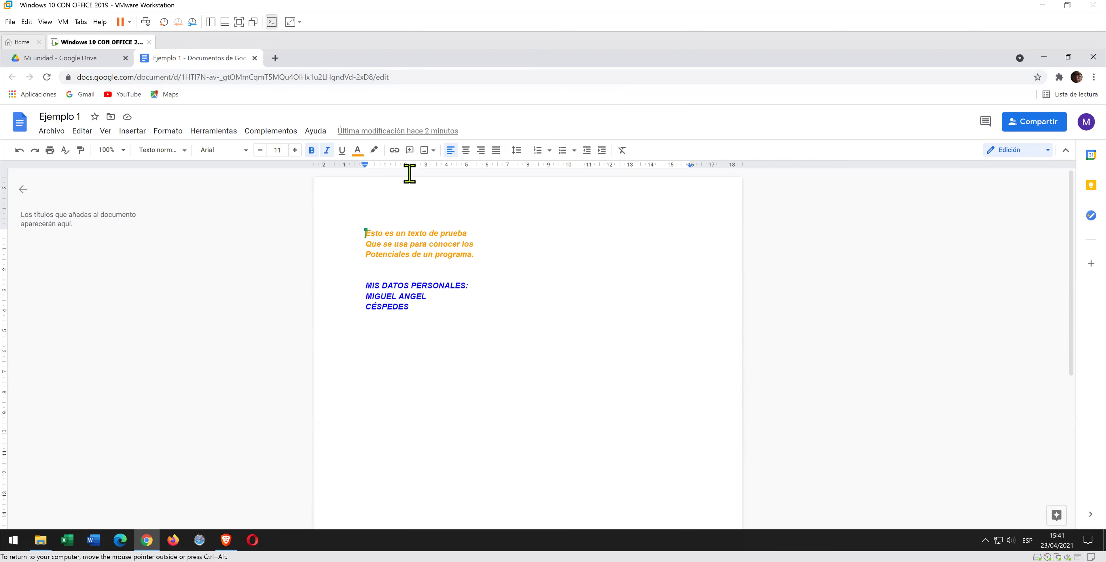
- Close the Ejemplo 1 tab and open the Ept document from Mi unidad
left_click(255, 58)
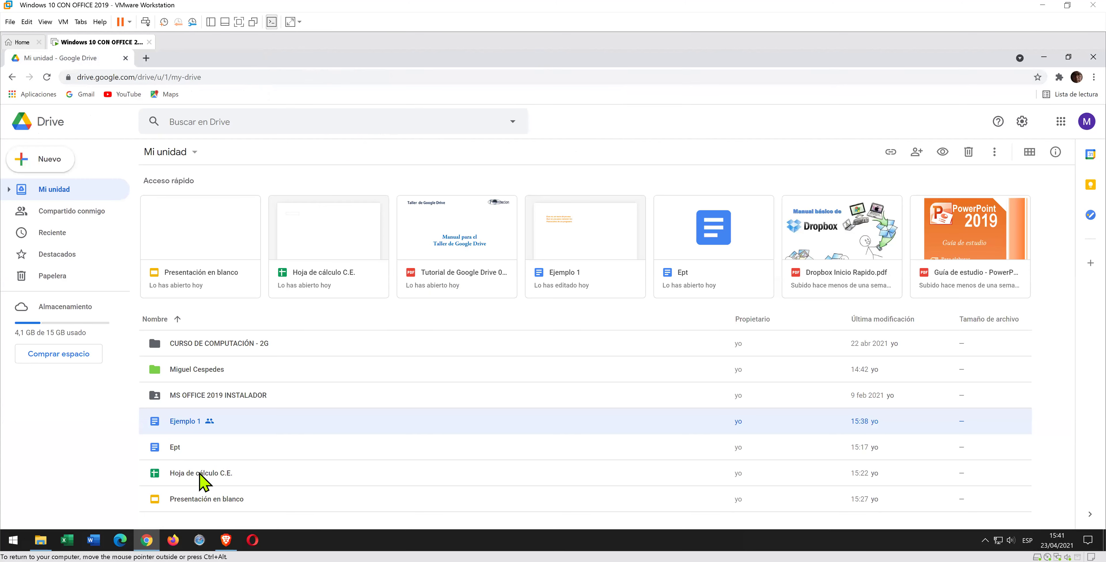
left_click(182, 452)
double_click(183, 452)
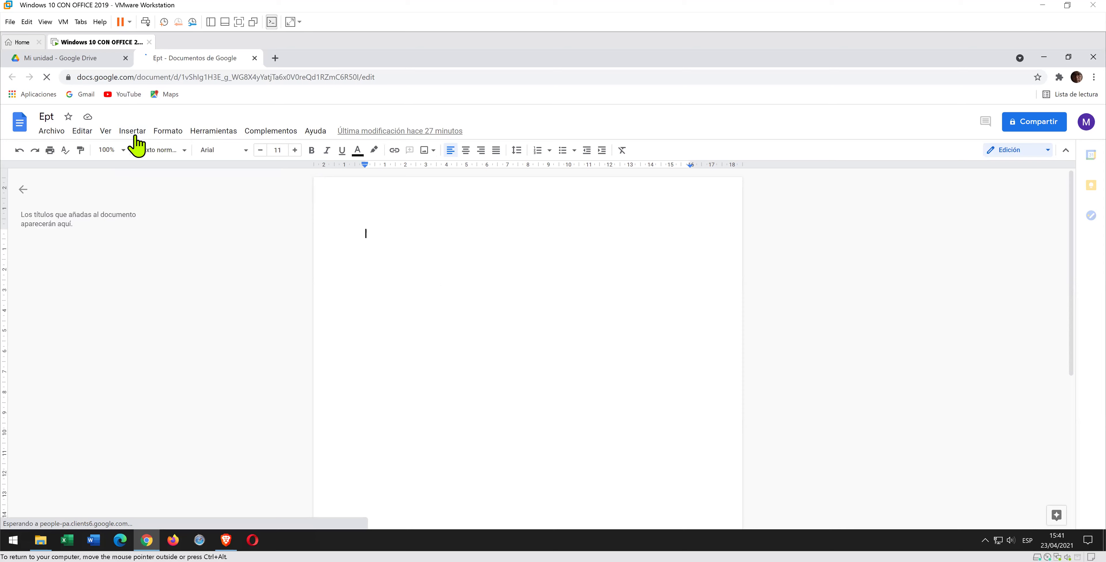
- Choose Insertar > Imagen > Subir del ordenador to upload an image into Ept
left_click(134, 131)
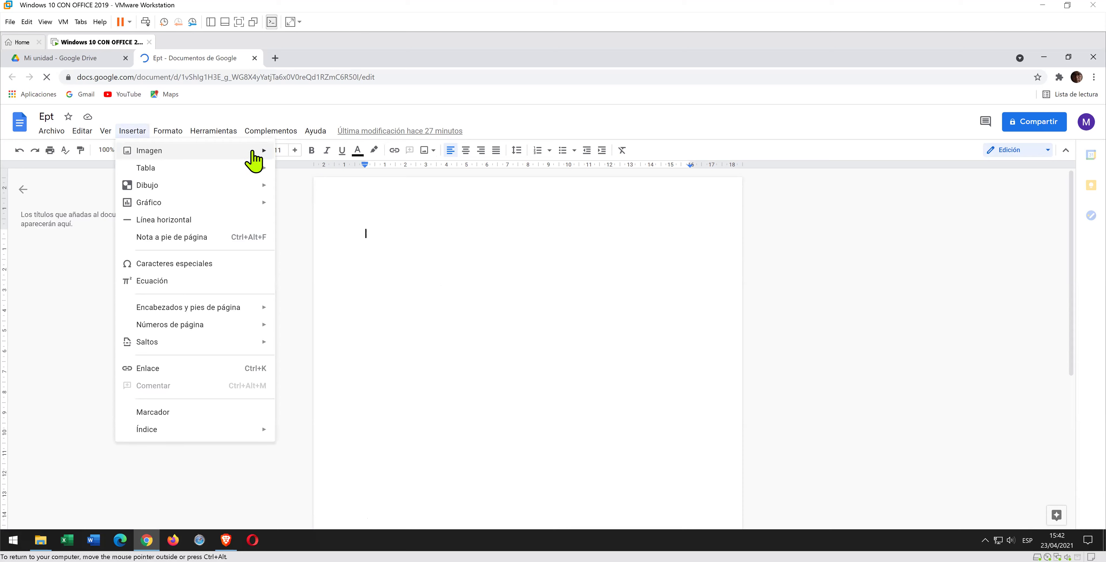
mouse_move(264, 150)
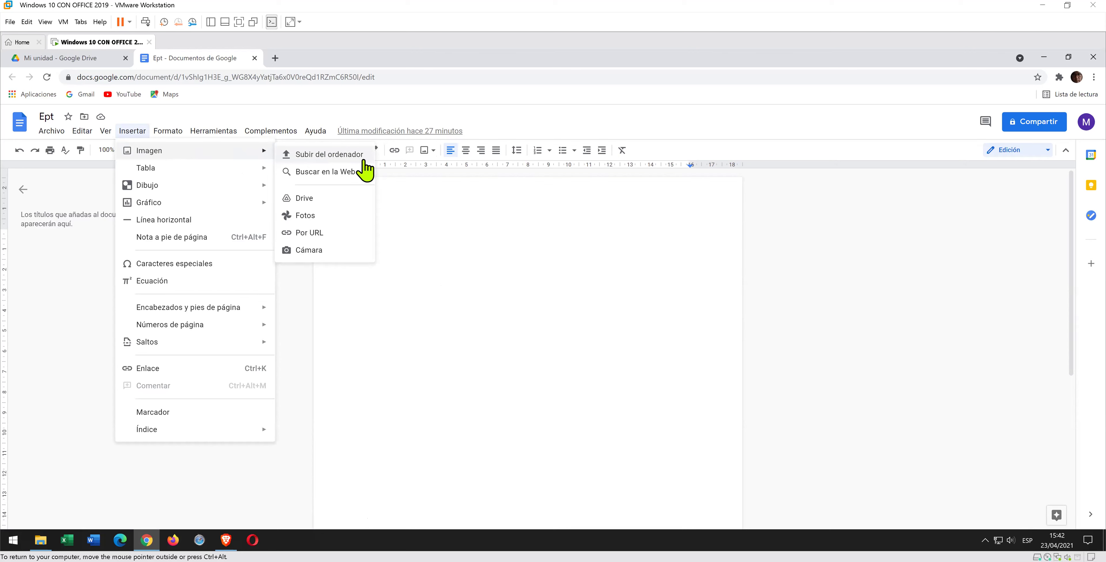
left_click(363, 160)
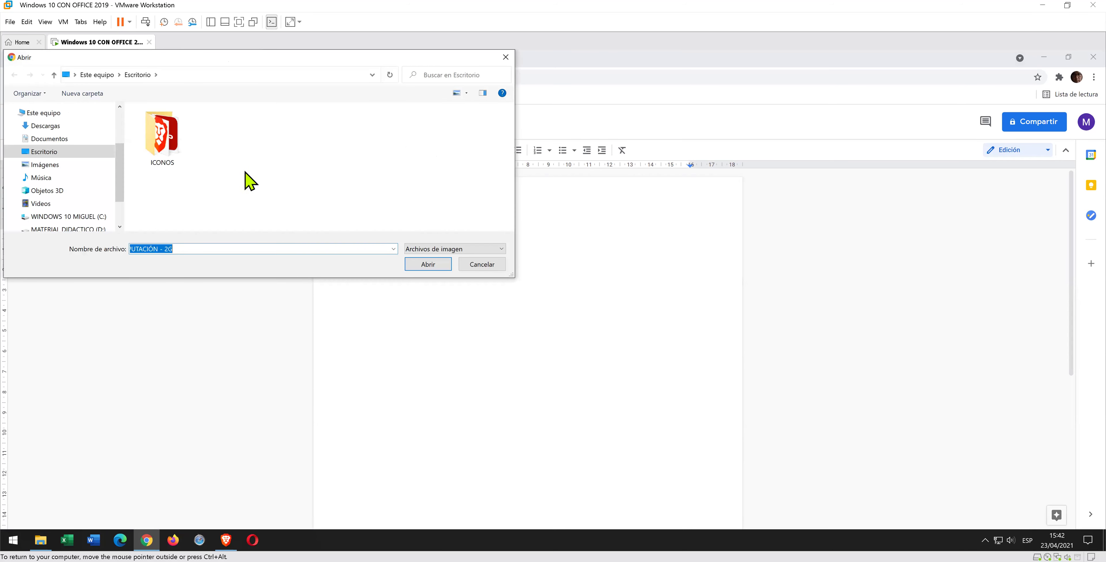
- Browse the folders of the MATERIAL DIDACTICO (D:) drive looking for the image
left_click_drag(117, 186, 123, 213)
left_click(98, 200)
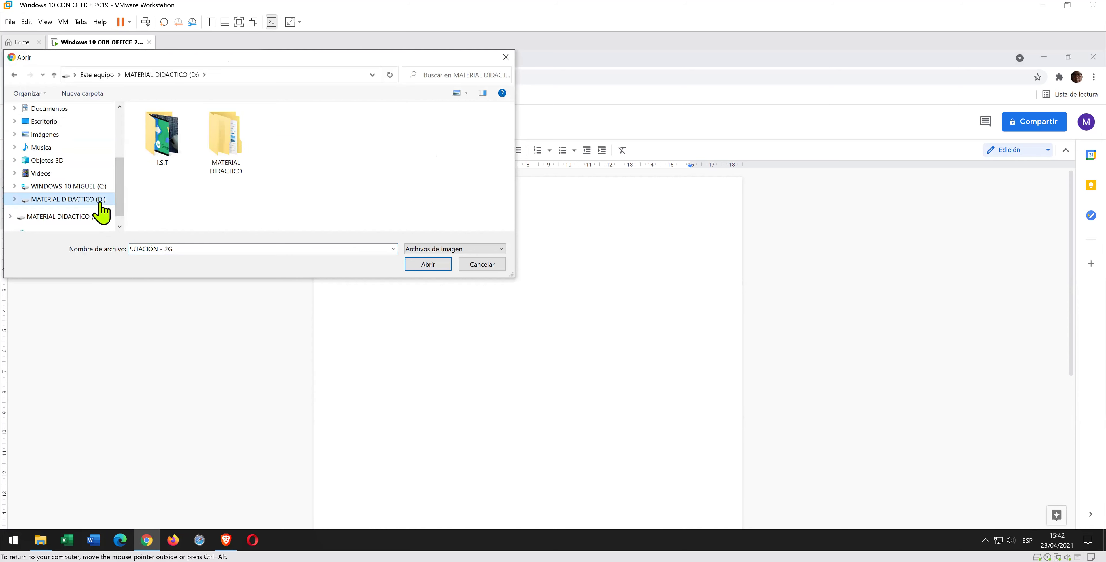
double_click(226, 171)
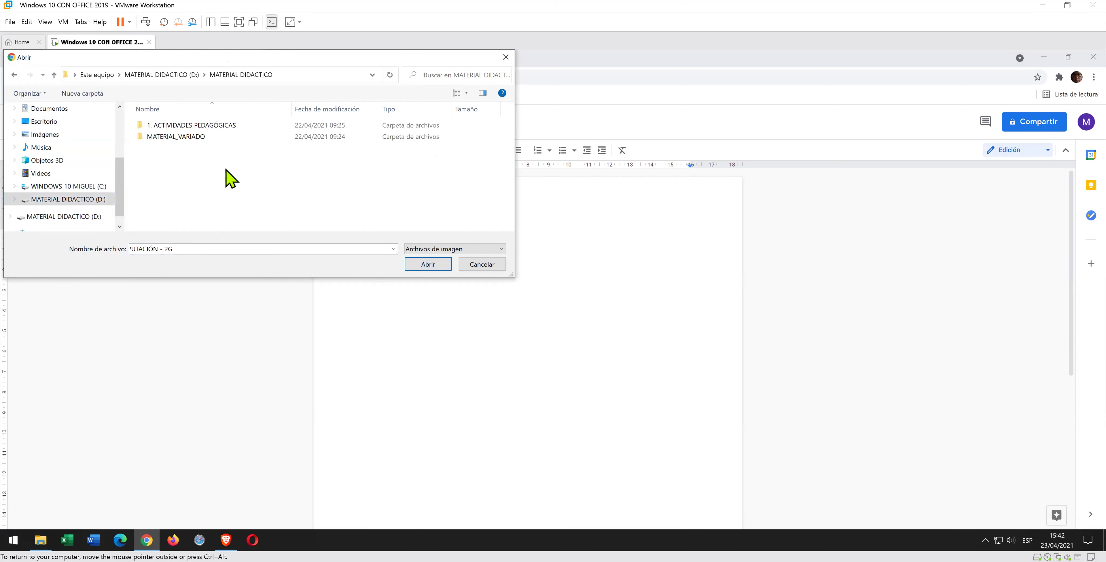
double_click(212, 138)
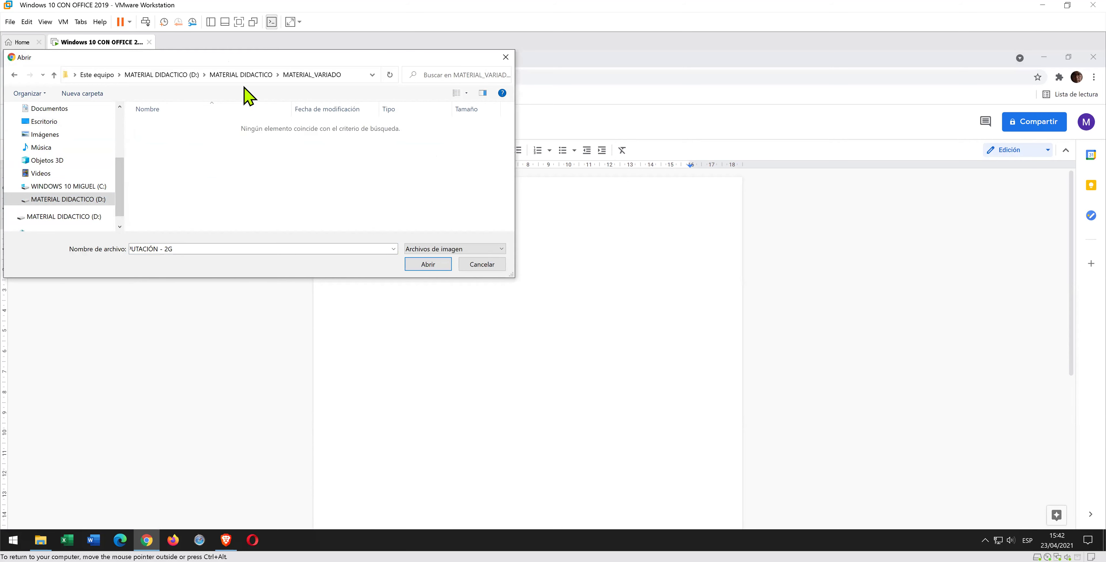
left_click(244, 75)
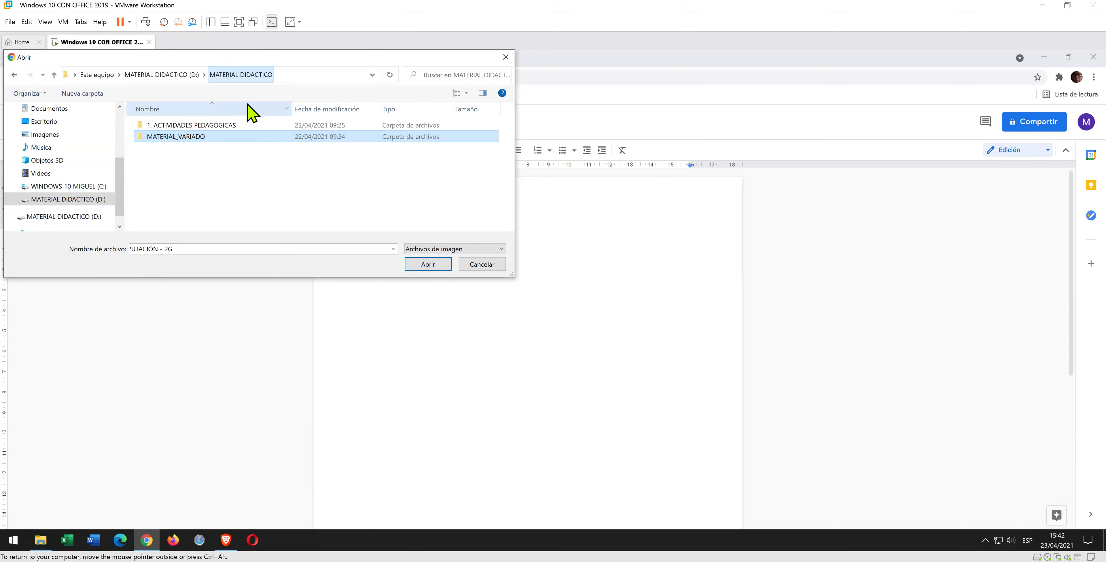
double_click(230, 126)
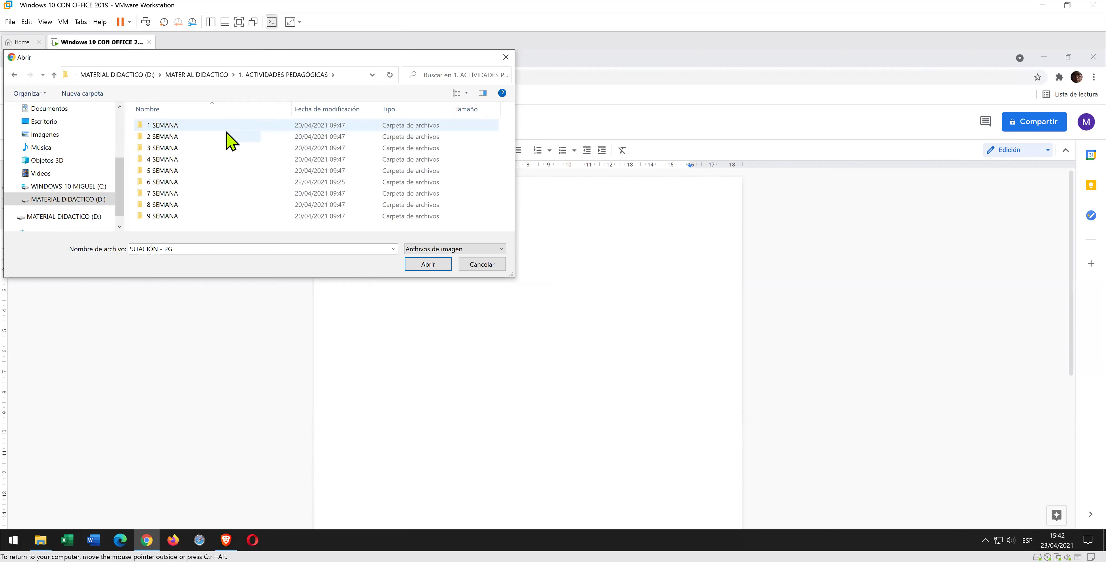
left_click(217, 76)
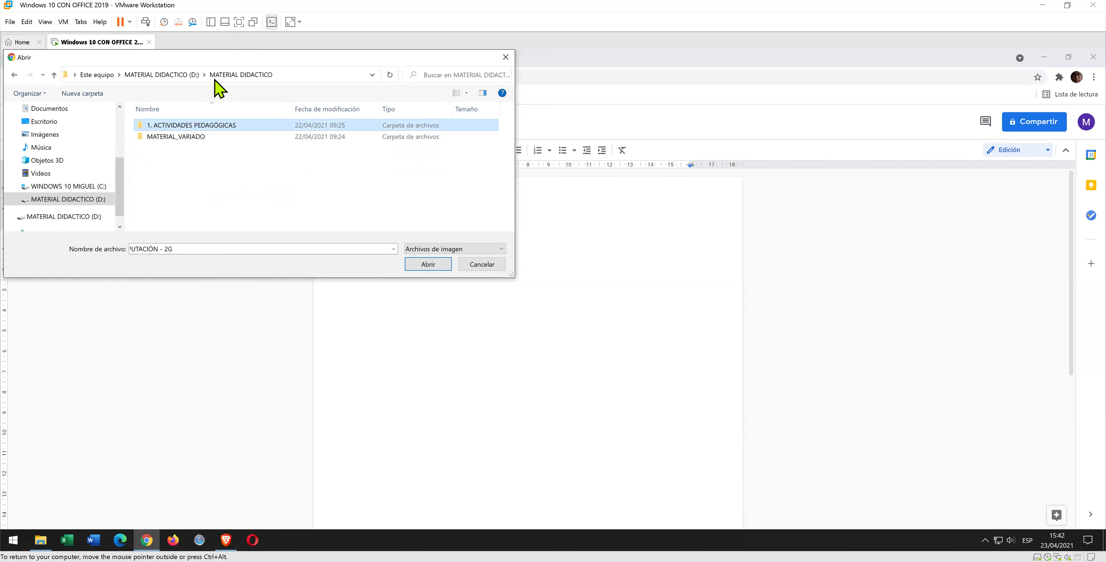
left_click(182, 76)
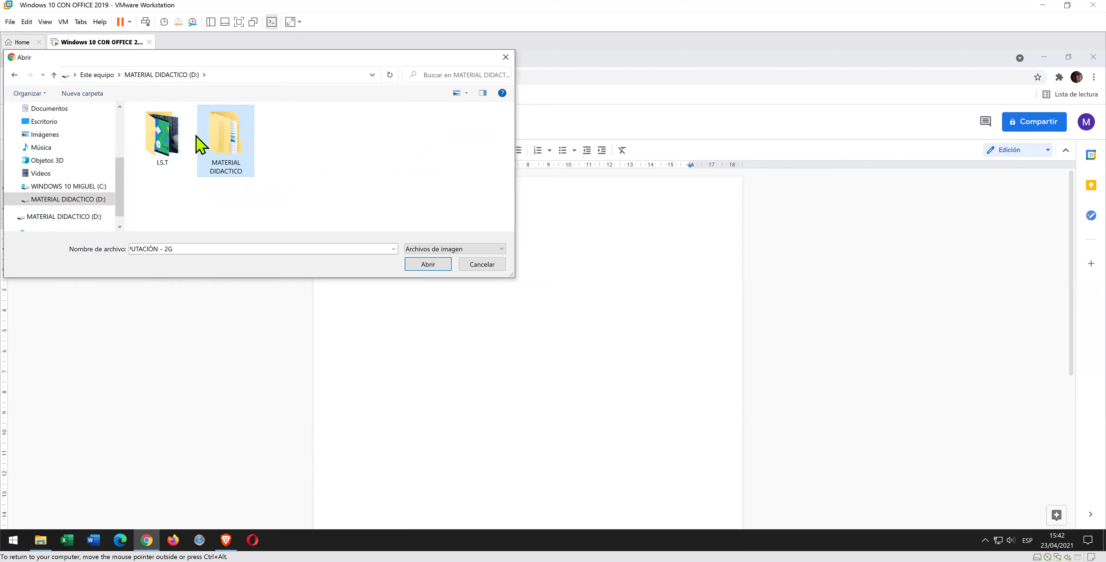
- Insert the FONDO DRIVE image from the I.S.T folder into Ept
double_click(171, 141)
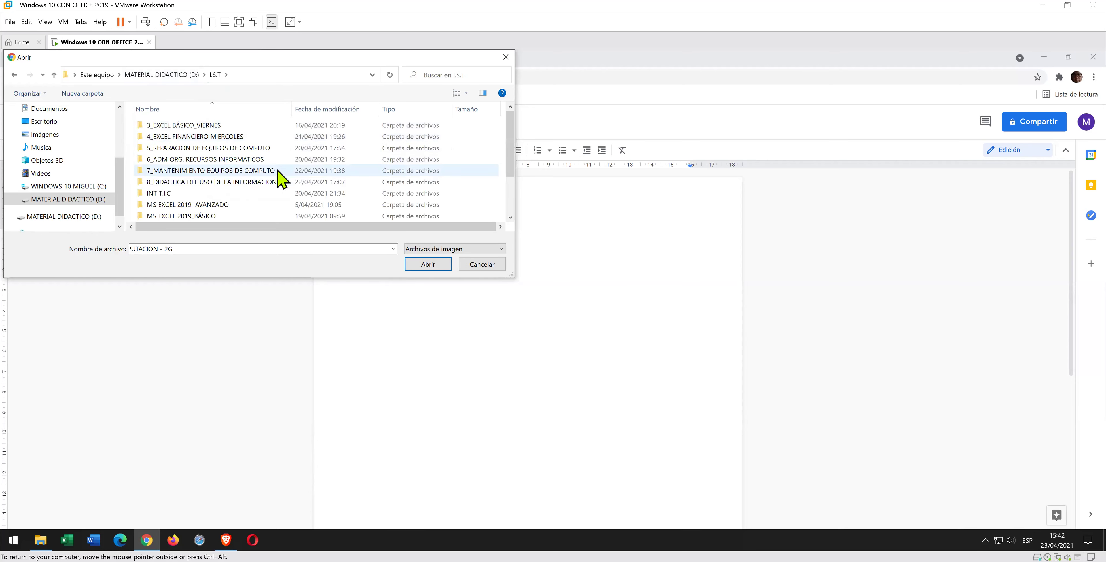
scroll(280, 189, "down", 3)
left_click(195, 197)
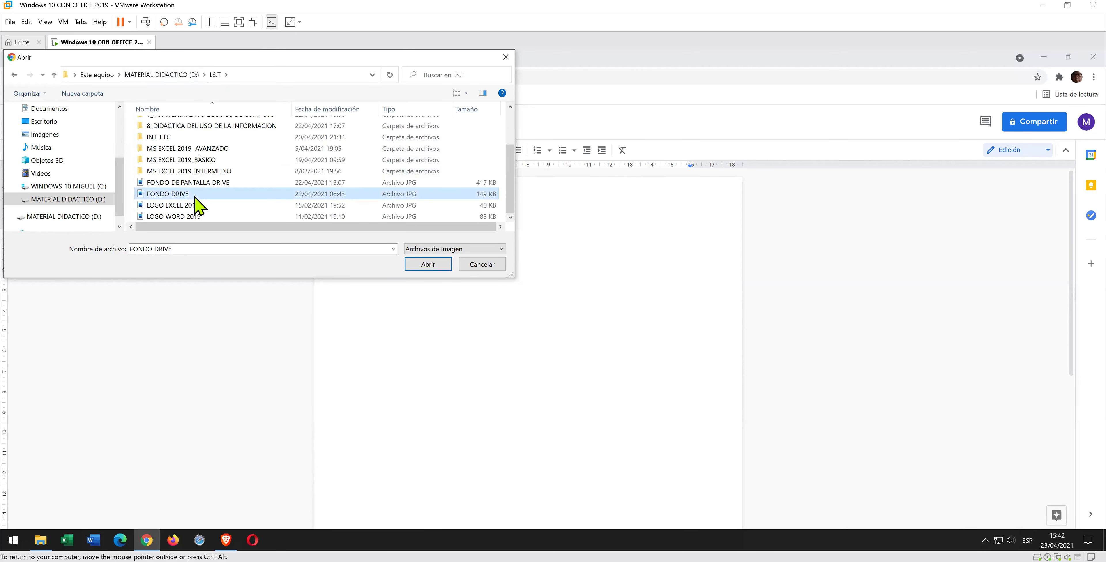
left_click(430, 264)
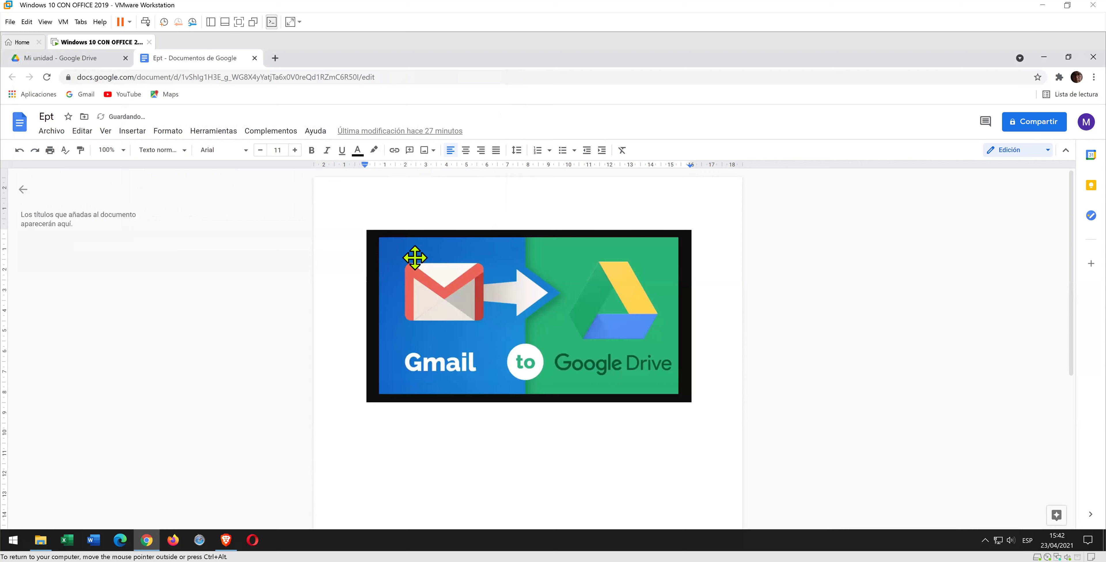
left_click(712, 387)
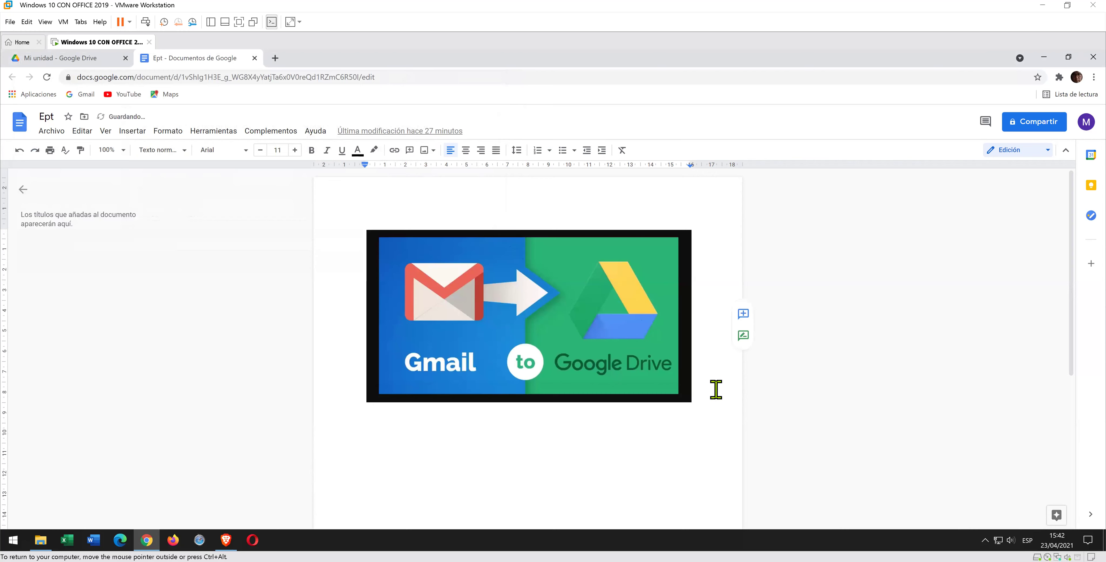
left_click(634, 346)
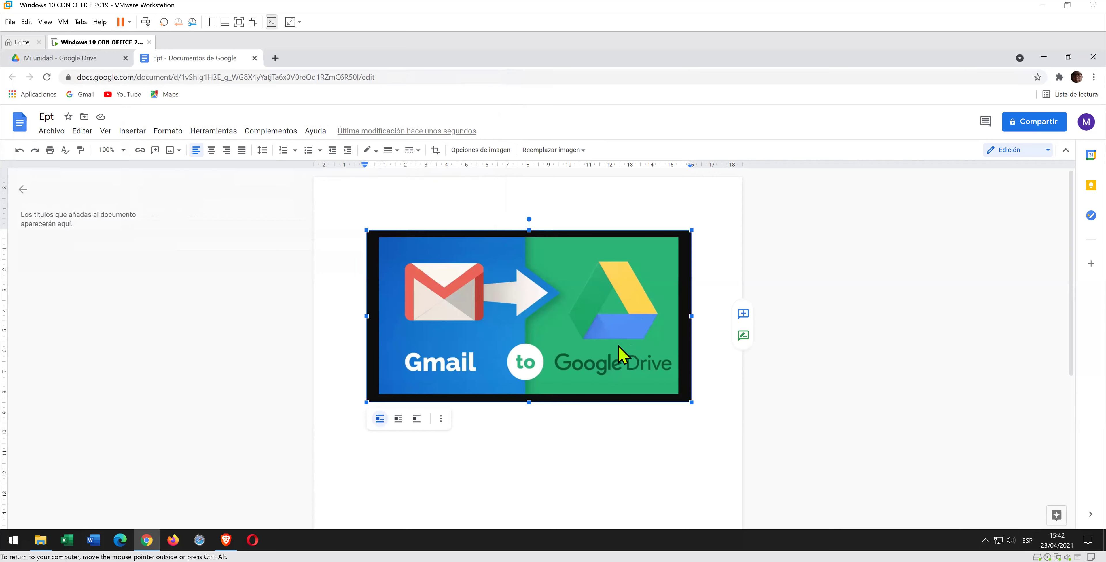
left_click(398, 420)
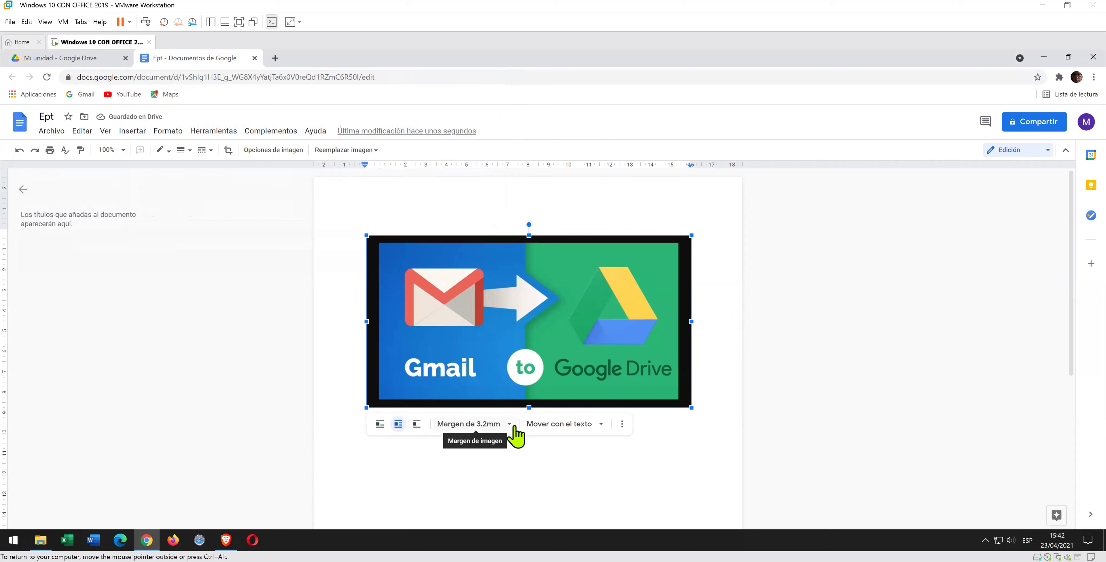
left_click(516, 436)
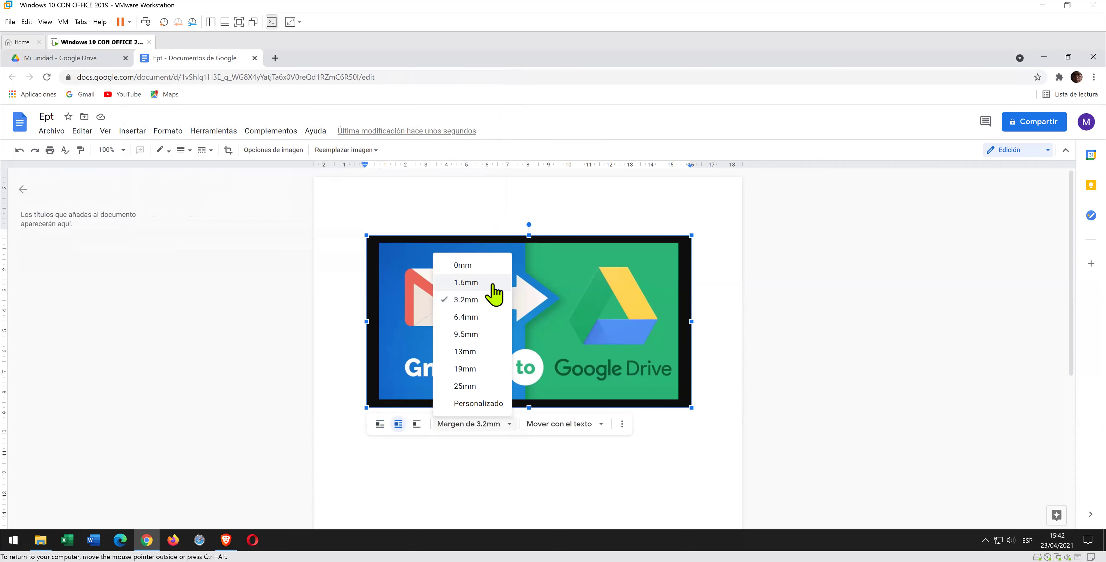
left_click(490, 270)
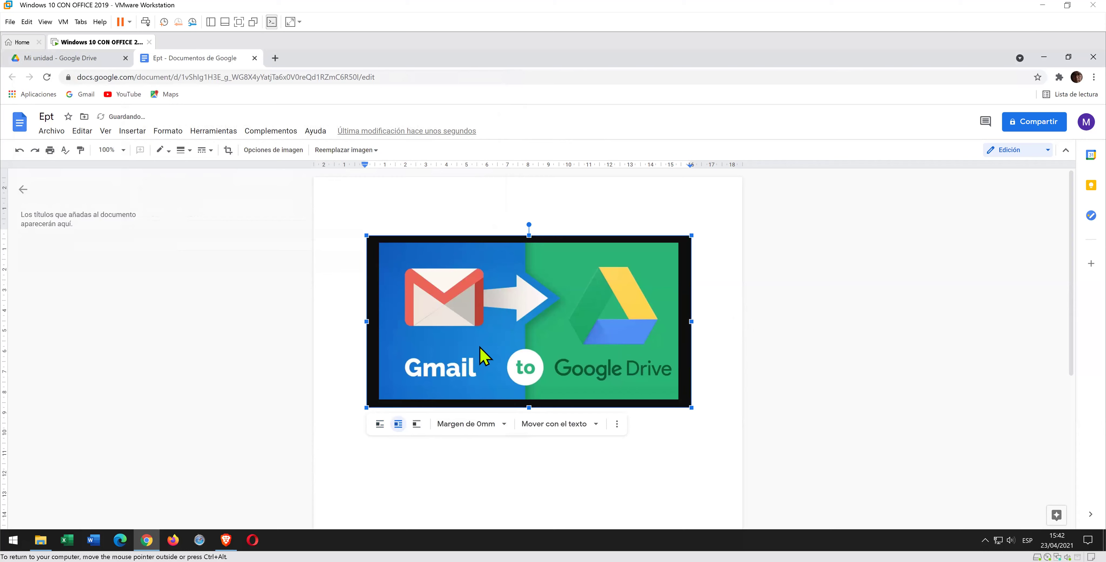
left_click(505, 429)
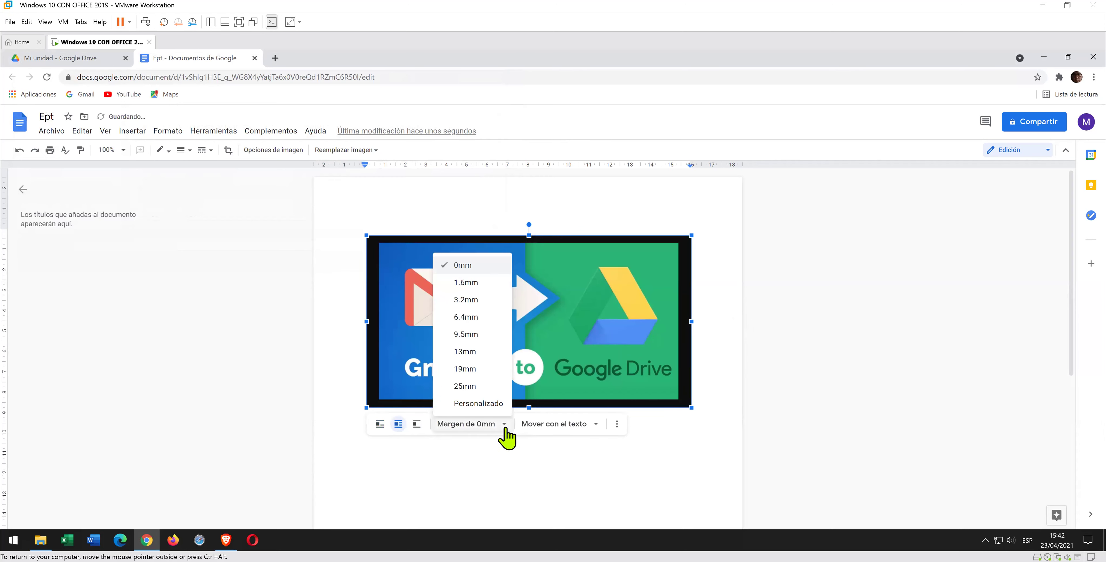
left_click(492, 303)
left_click(601, 429)
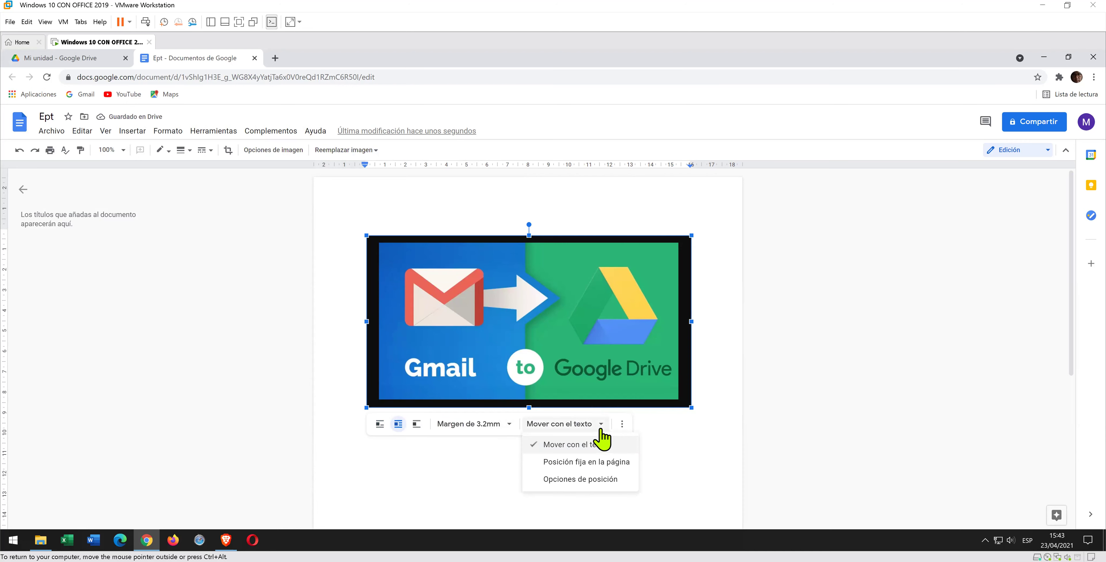
left_click(599, 428)
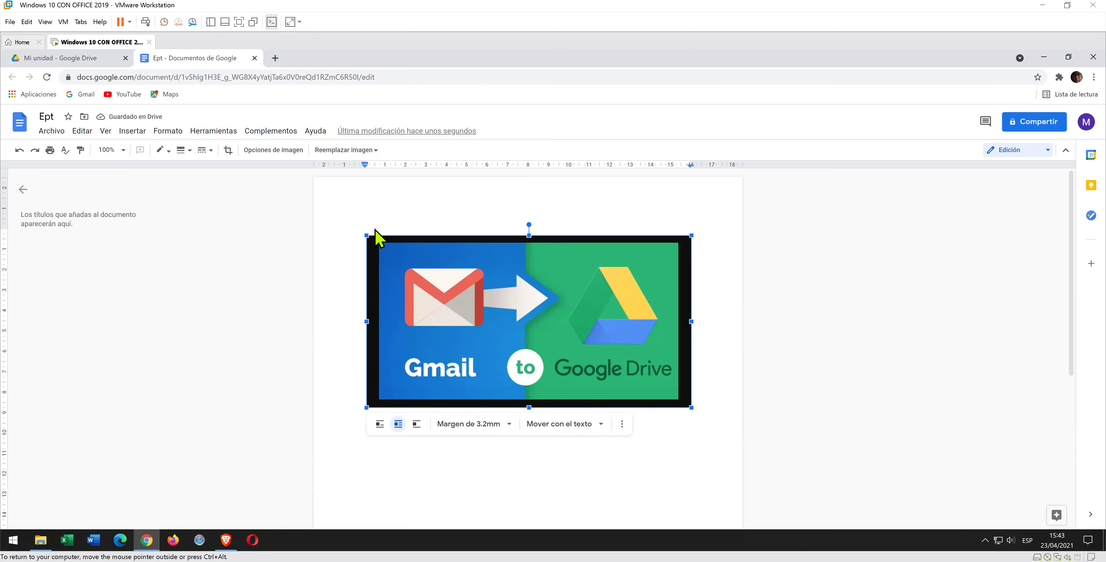
- In Opciones de imagen, try light yellow, red, orange and blue recolours on the image
left_click(291, 167)
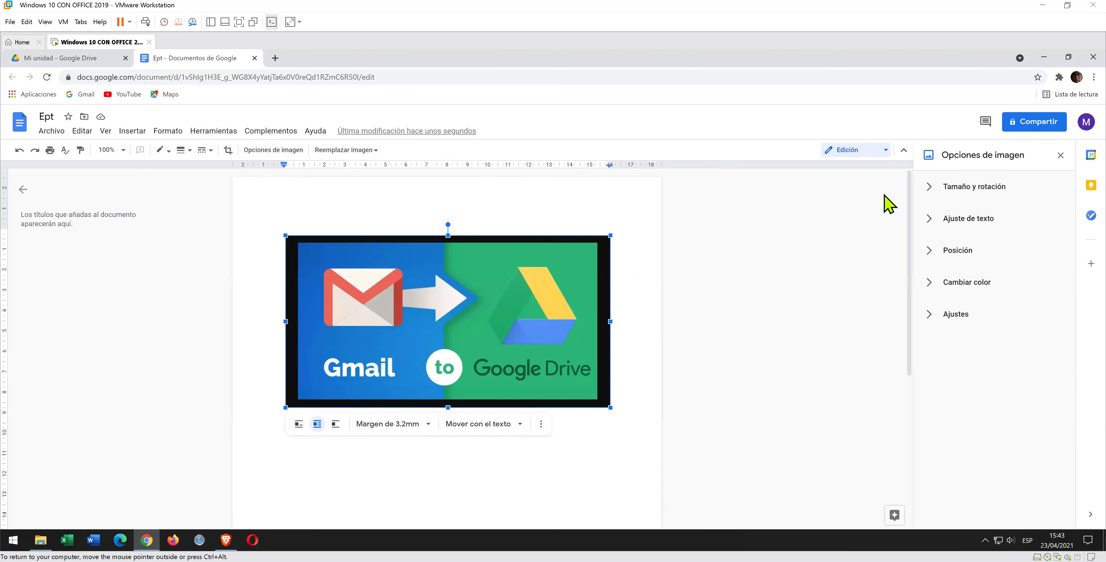
left_click(990, 296)
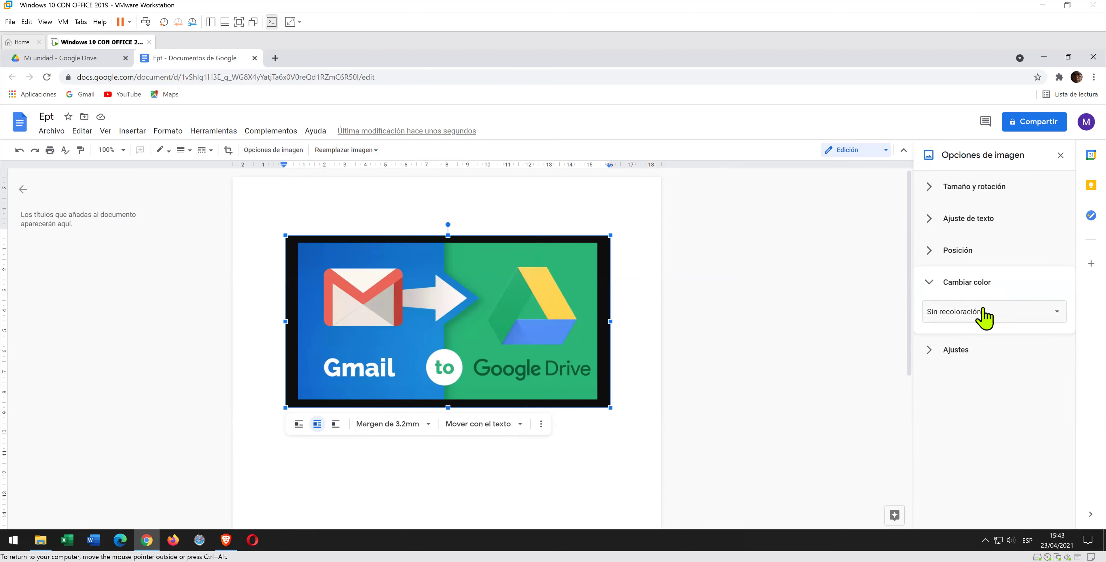
left_click(983, 310)
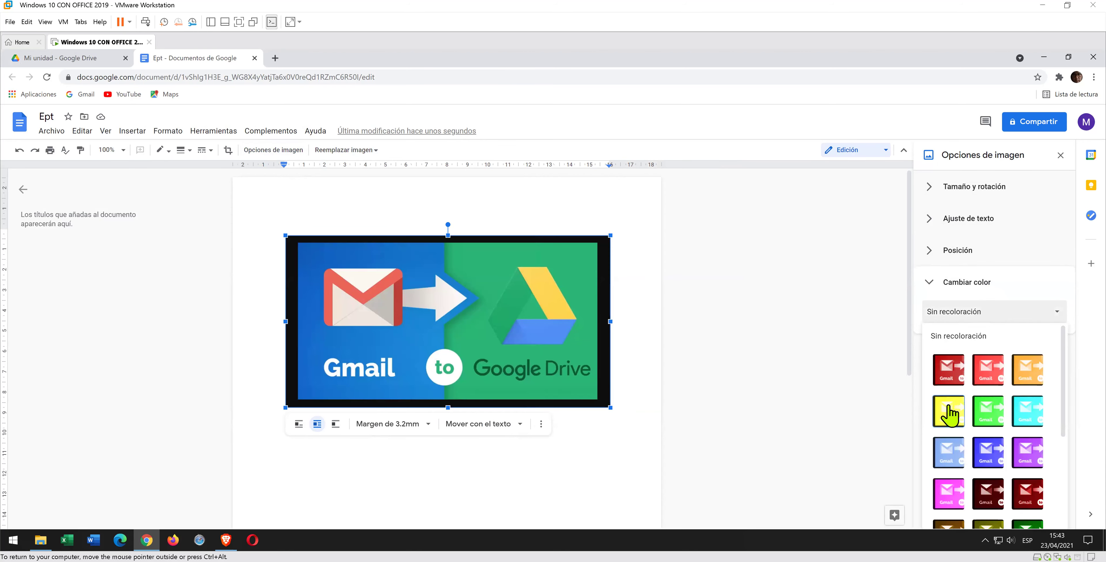
left_click(951, 412)
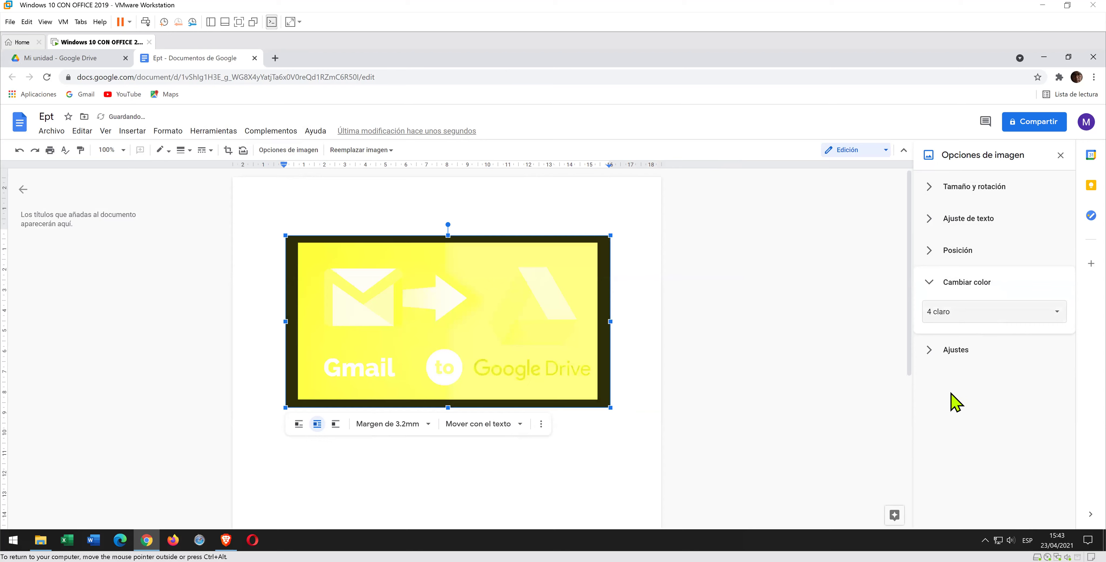
left_click(977, 313)
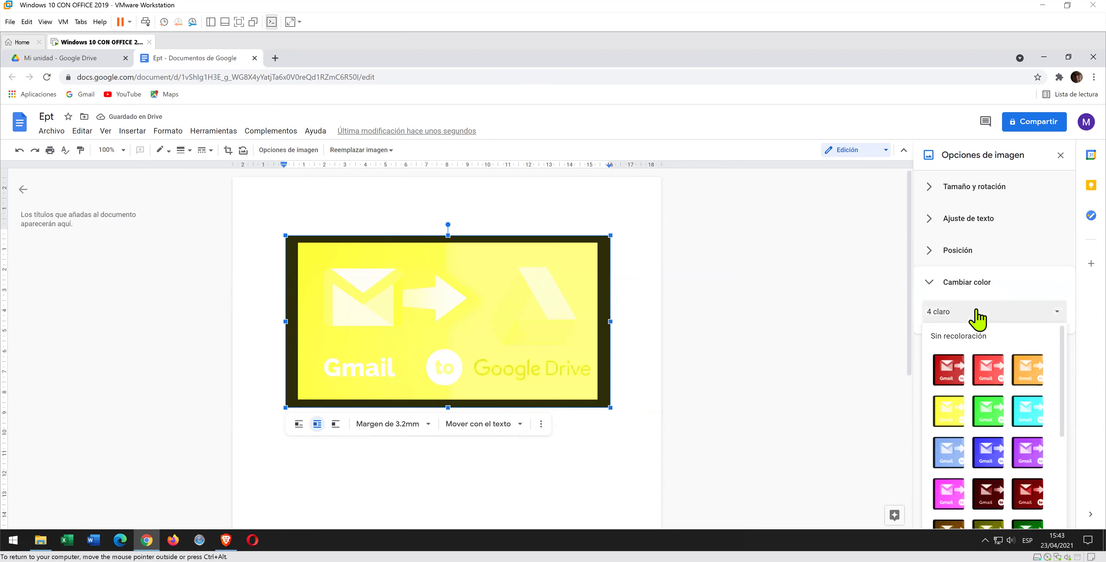
left_click(980, 373)
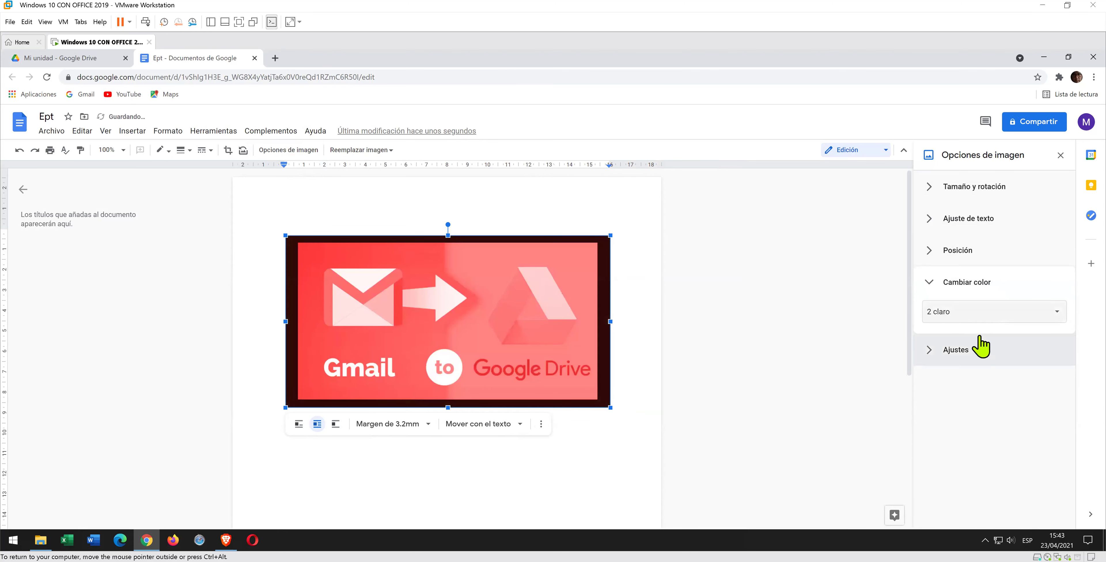
left_click(982, 314)
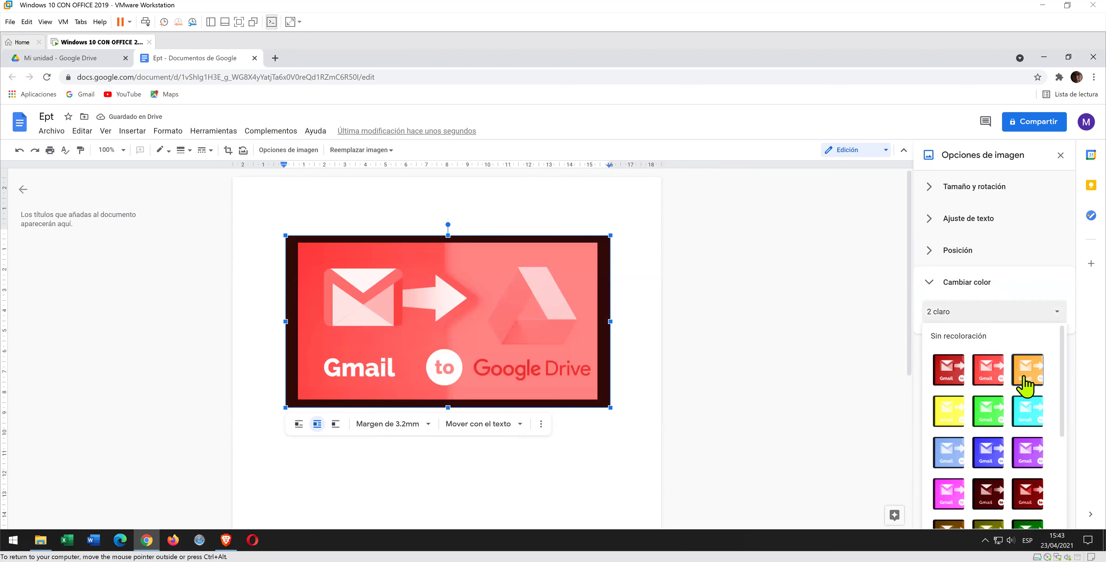
left_click(1025, 376)
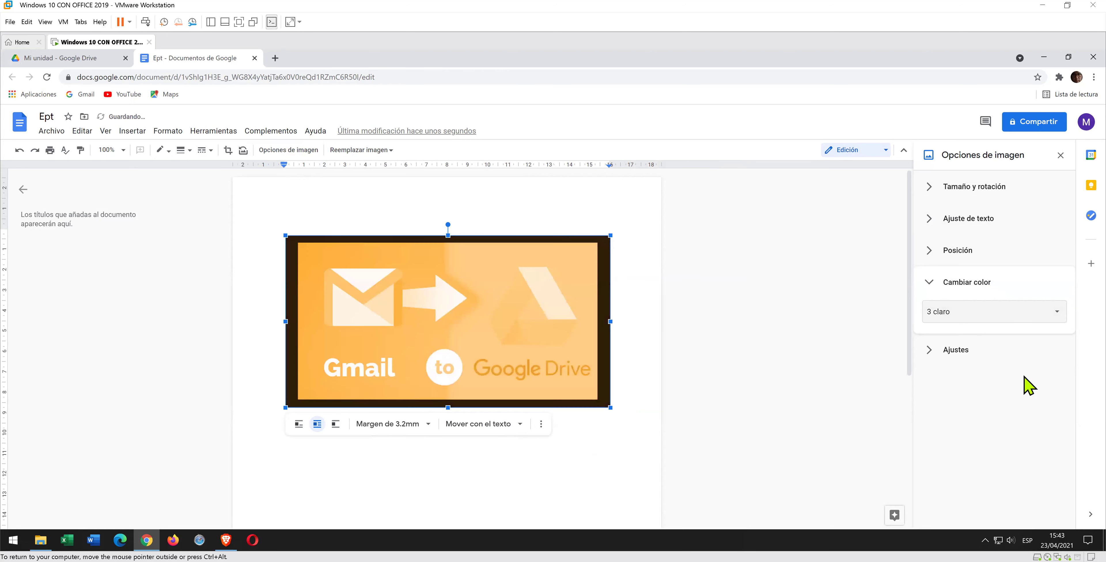
left_click(1007, 317)
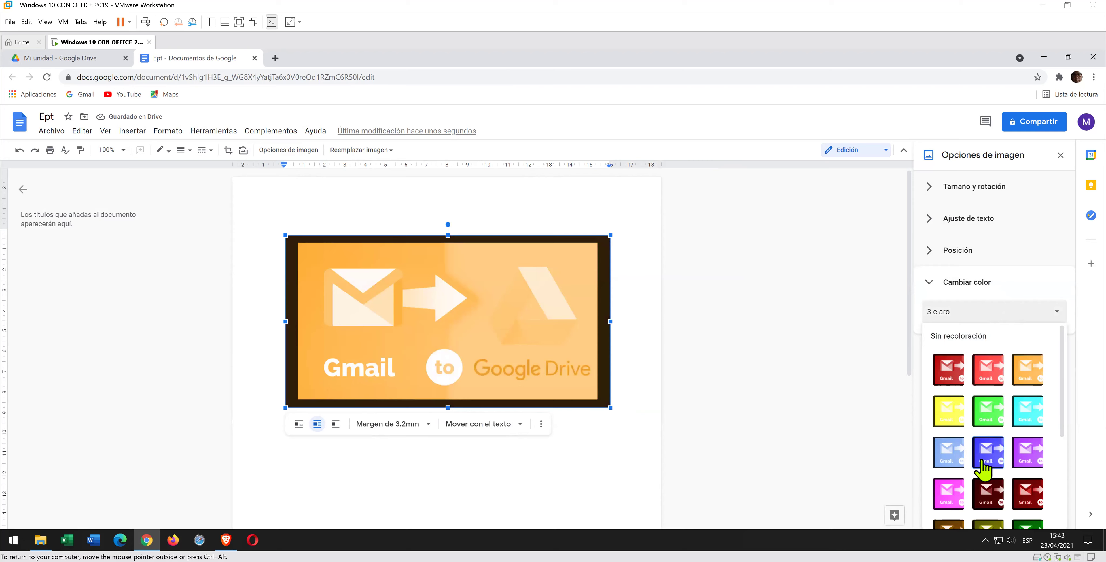
left_click(987, 458)
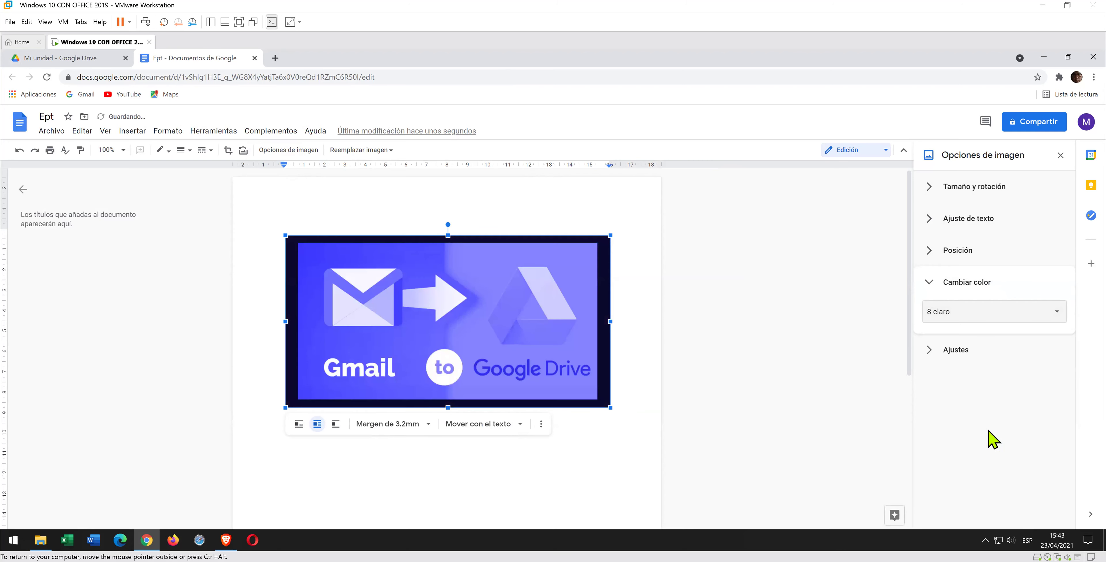
- Apply the Negativo recolour, then restore the original colours with Sin recoloración
left_click(991, 316)
scroll(987, 466, "down", 3)
scroll(989, 501, "down", 1)
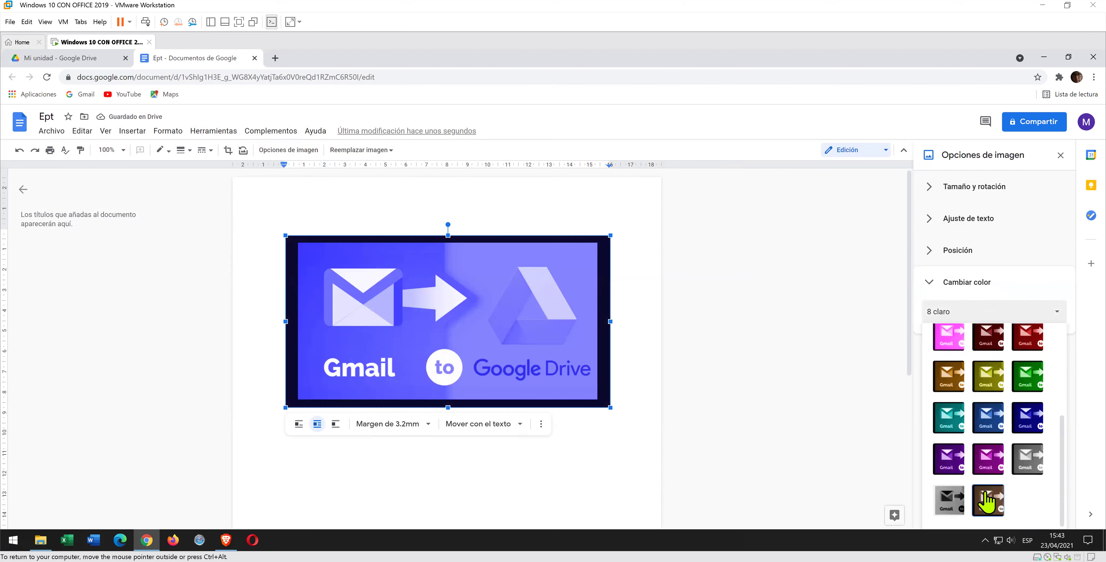
left_click(951, 502)
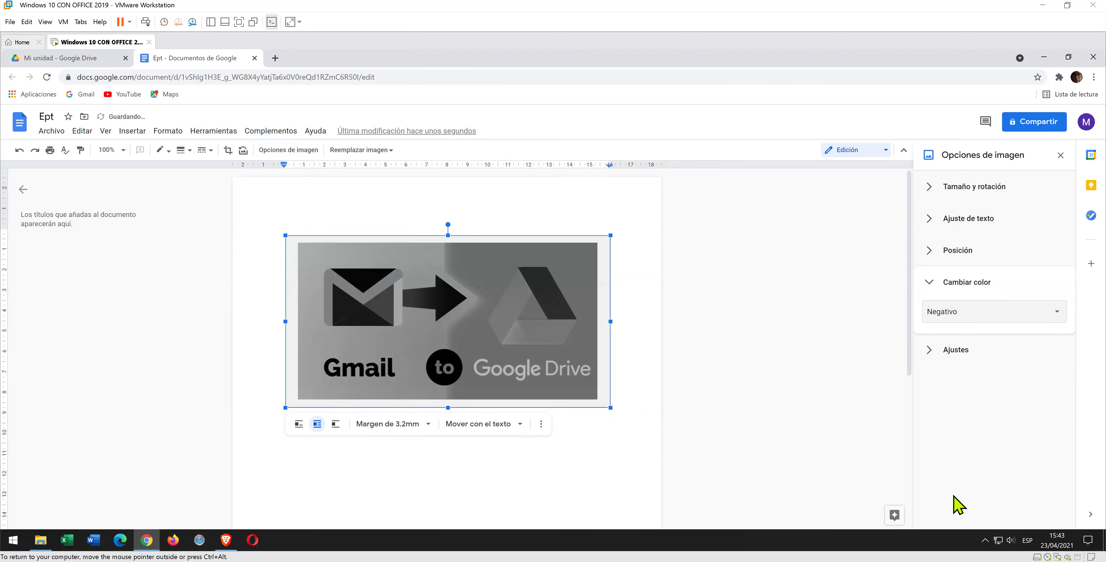
left_click(1012, 296)
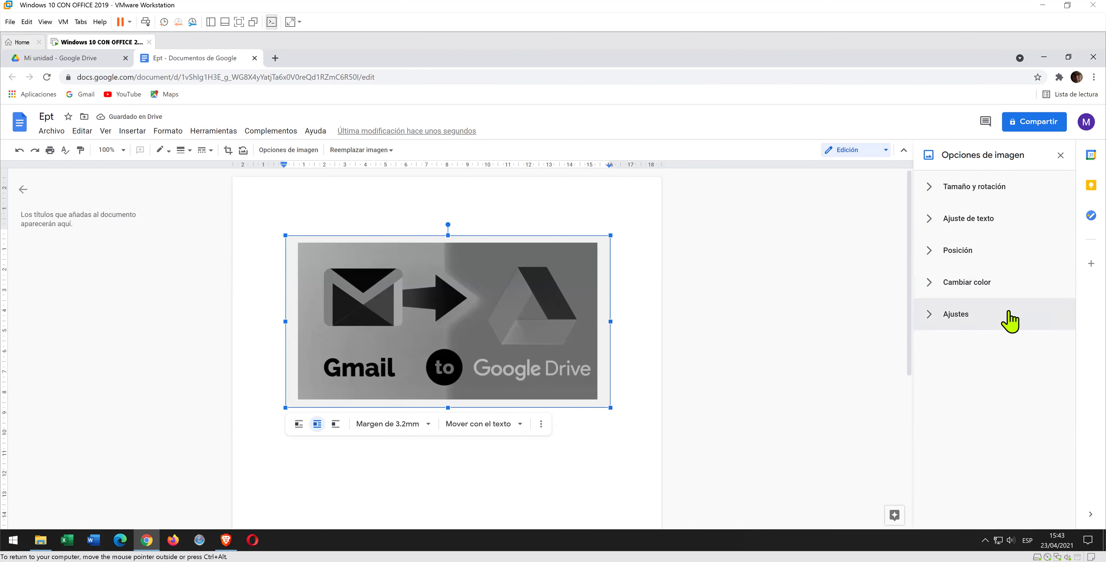
left_click(1000, 295)
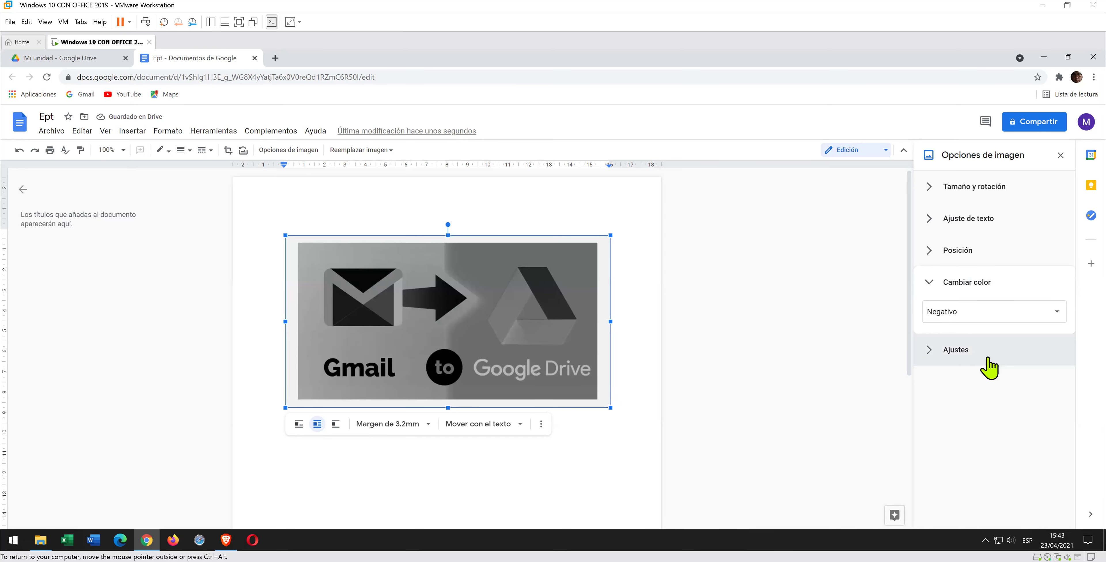
left_click(1007, 316)
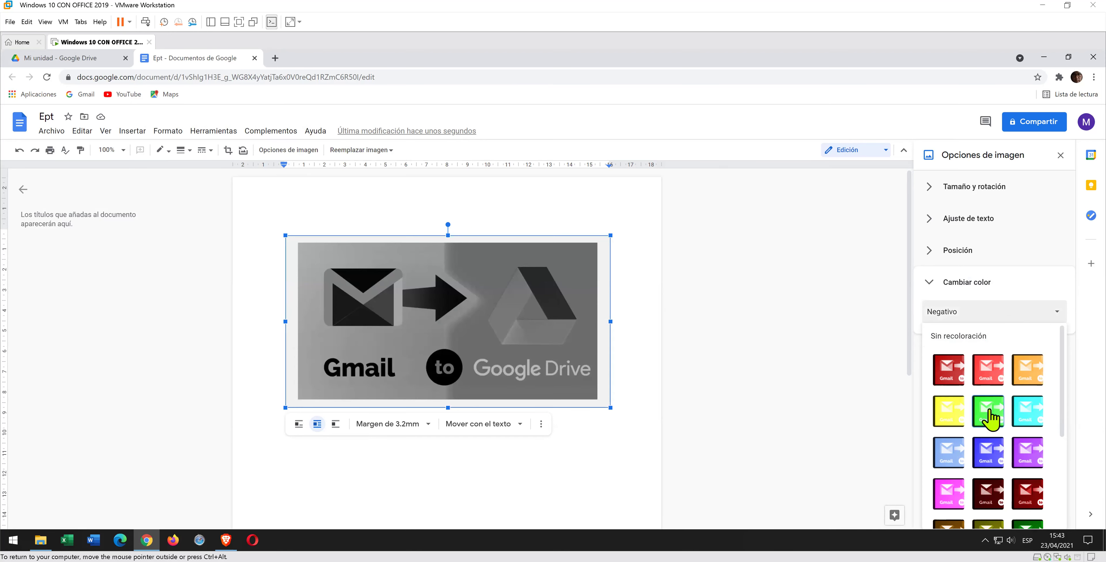
left_click(980, 337)
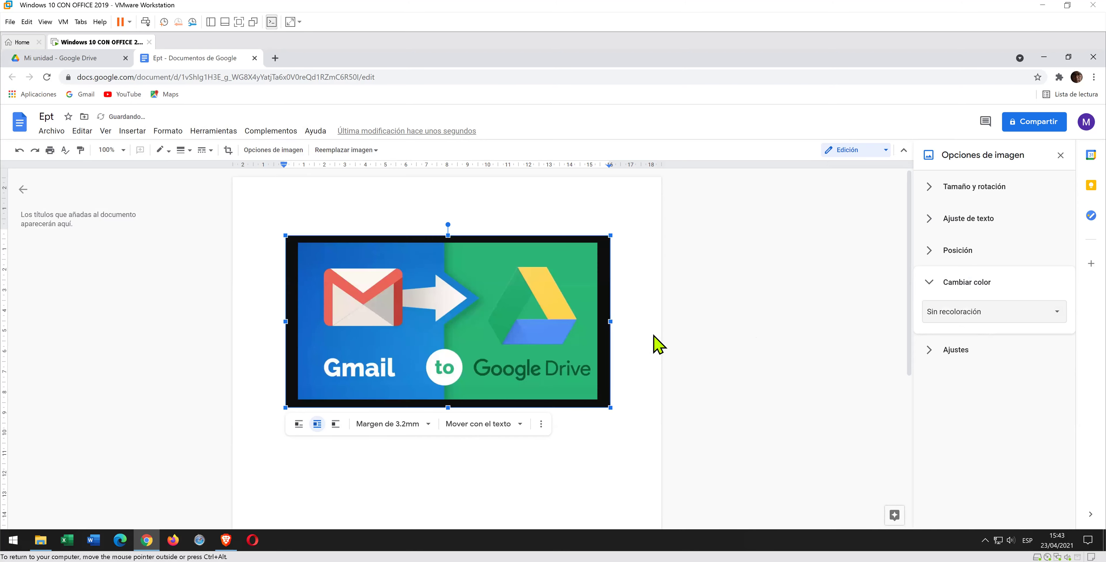
- Deselect the image, close Ept, reopen it from My Drive, then close it again
left_click(638, 336)
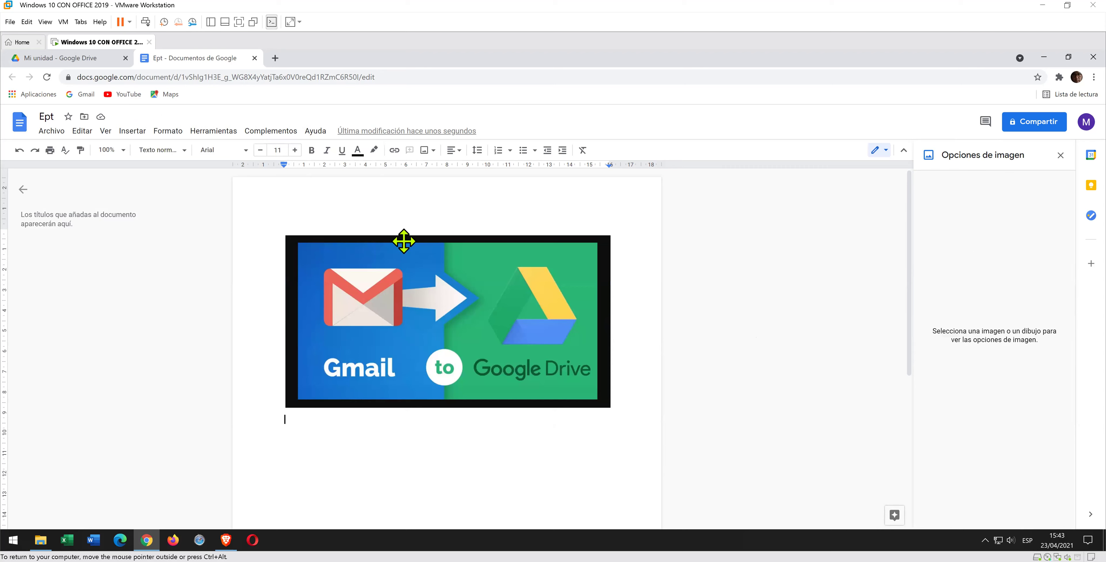
left_click(254, 58)
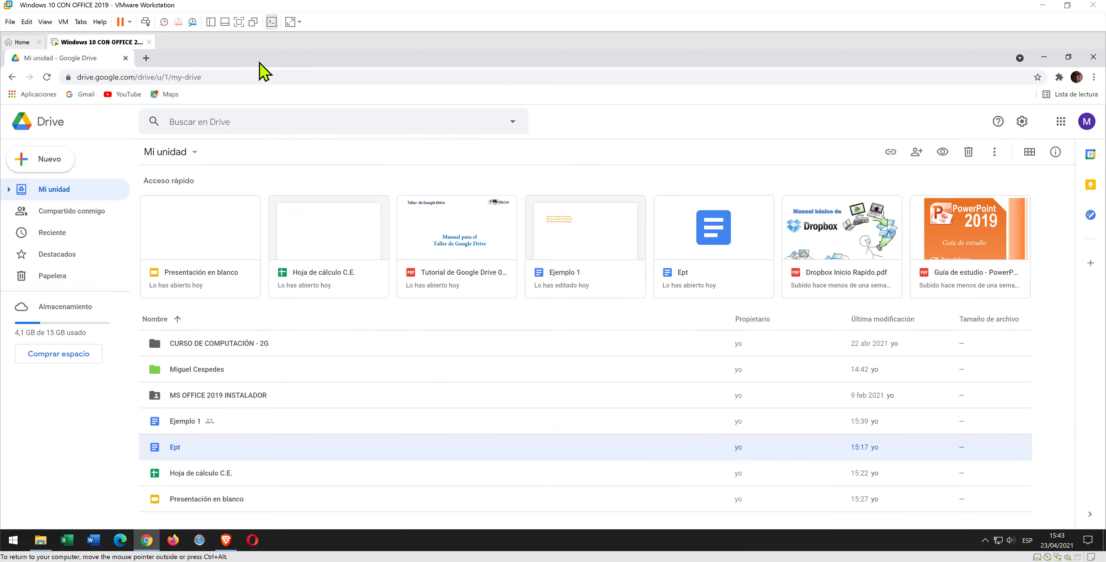
double_click(176, 449)
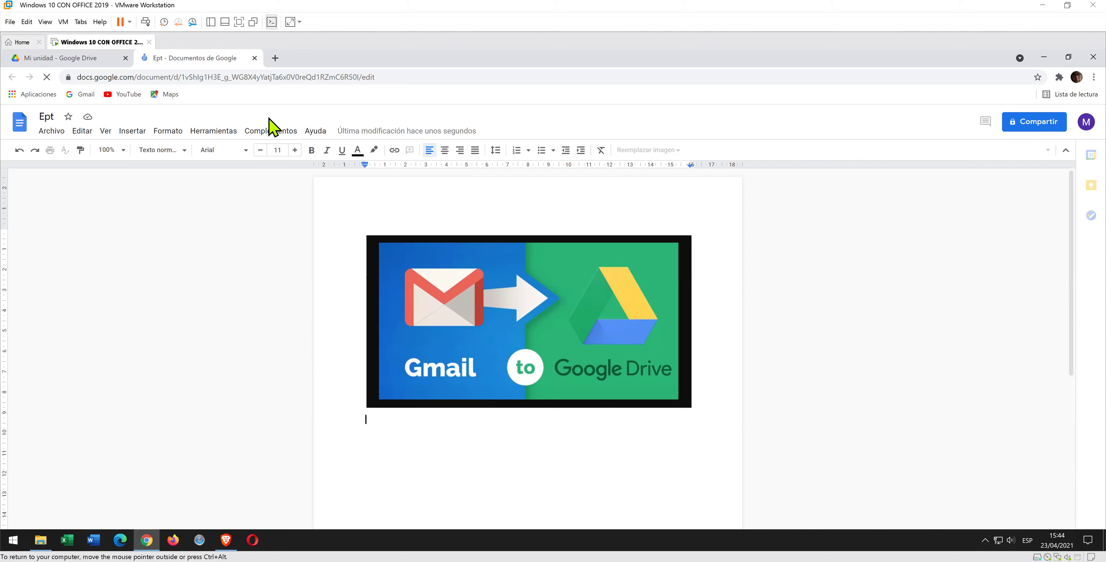
left_click(254, 58)
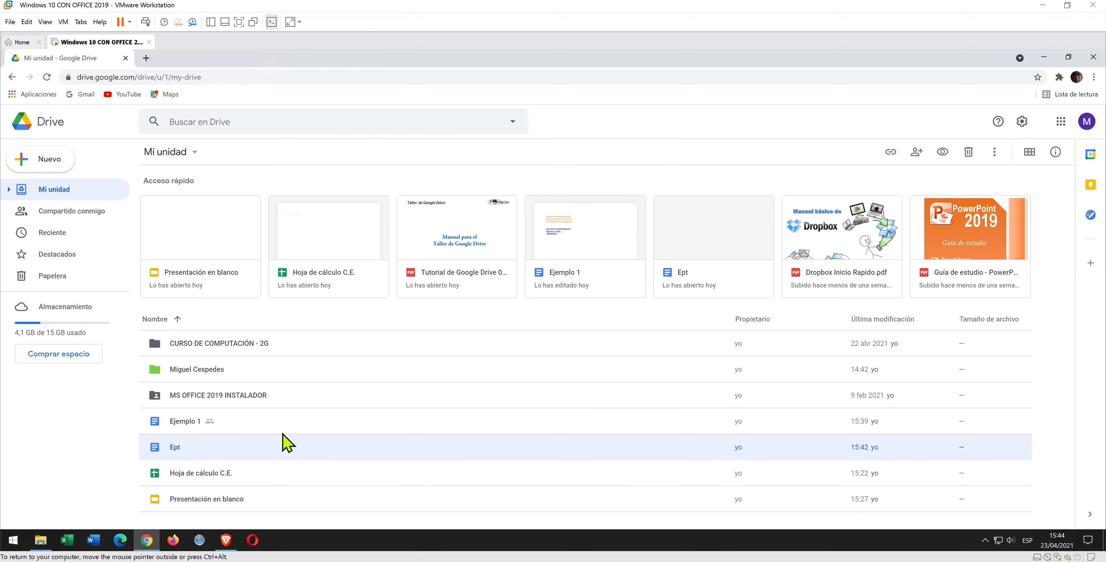
double_click(232, 473)
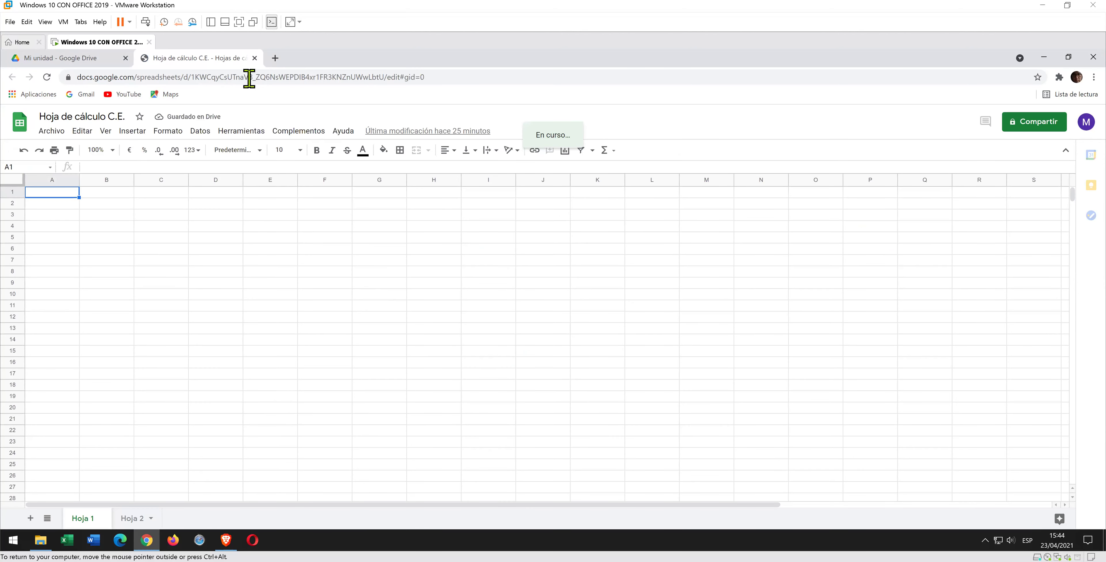
left_click(255, 57)
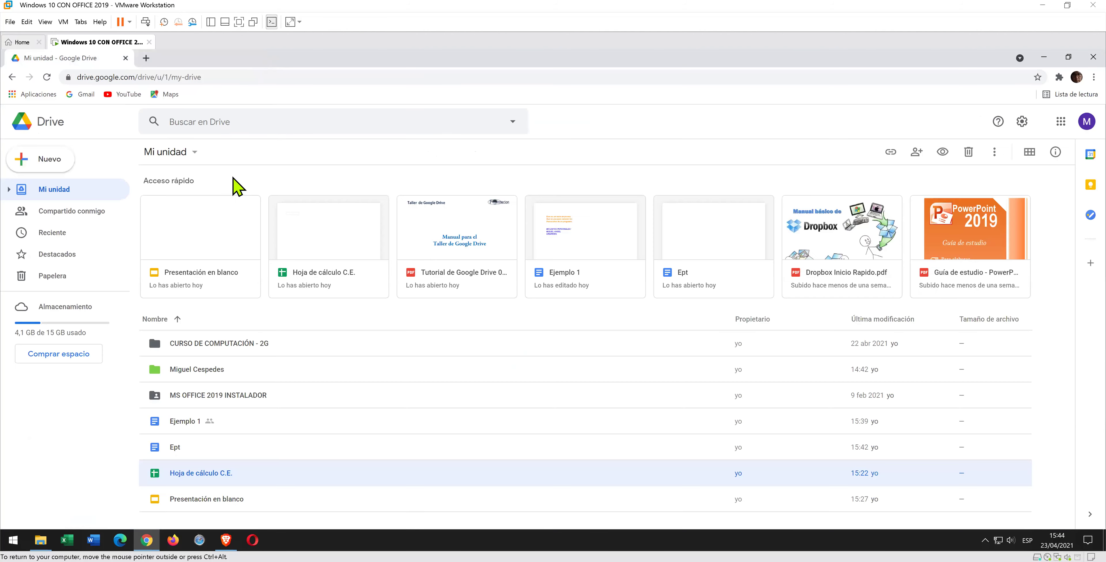
- Open Presentación en blanco and title its first slide GOOGLLE
double_click(216, 506)
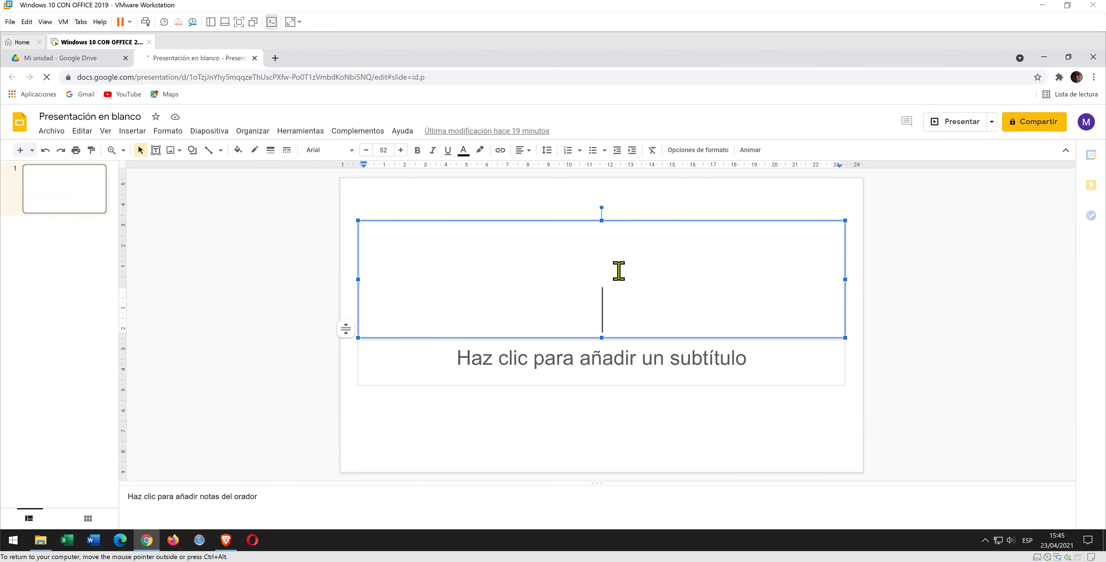
type("GO")
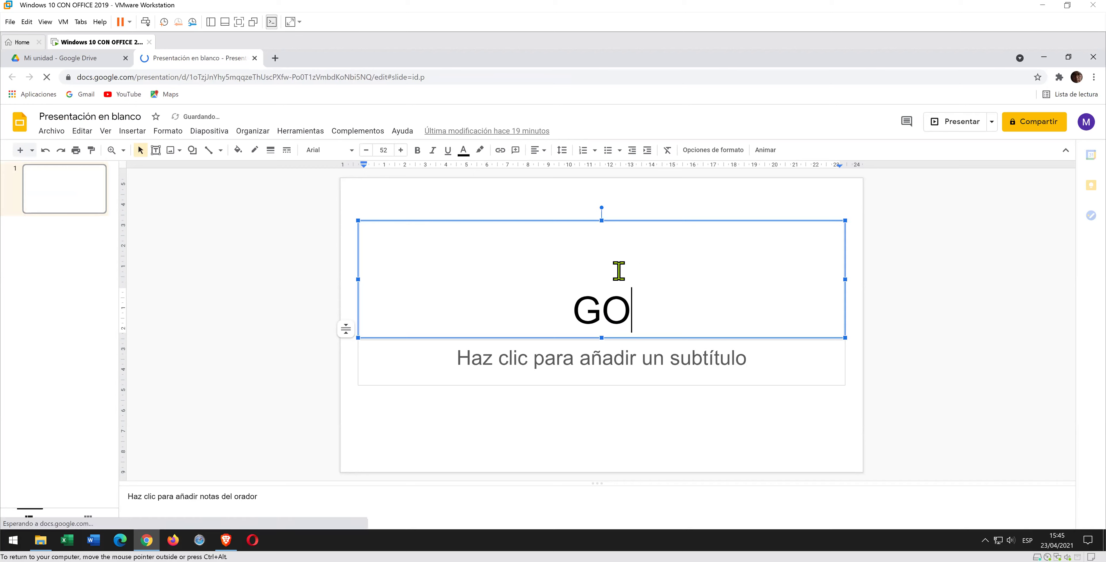
type("O")
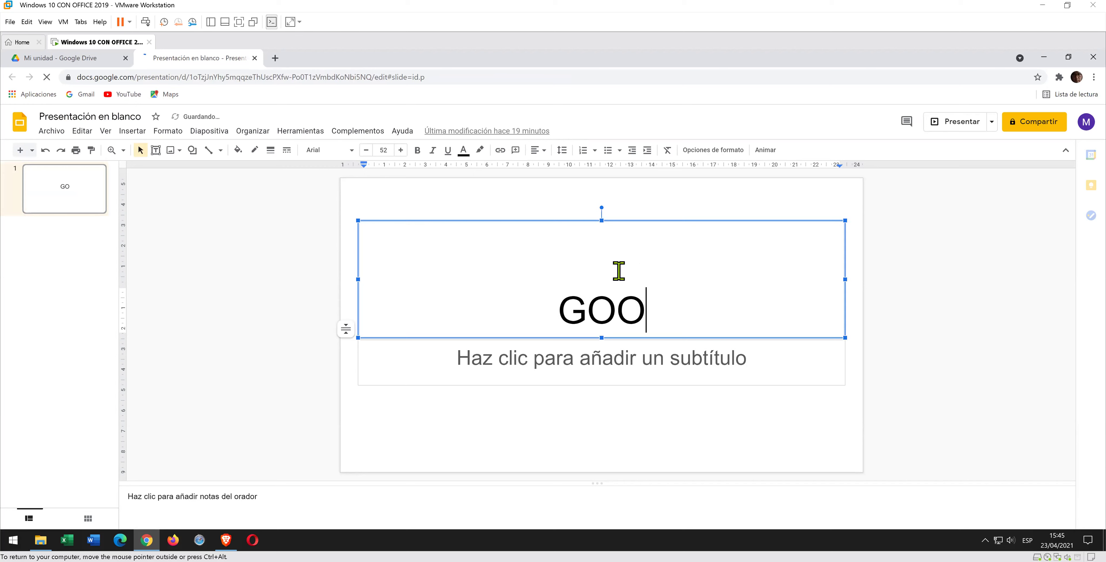
type("GLLE")
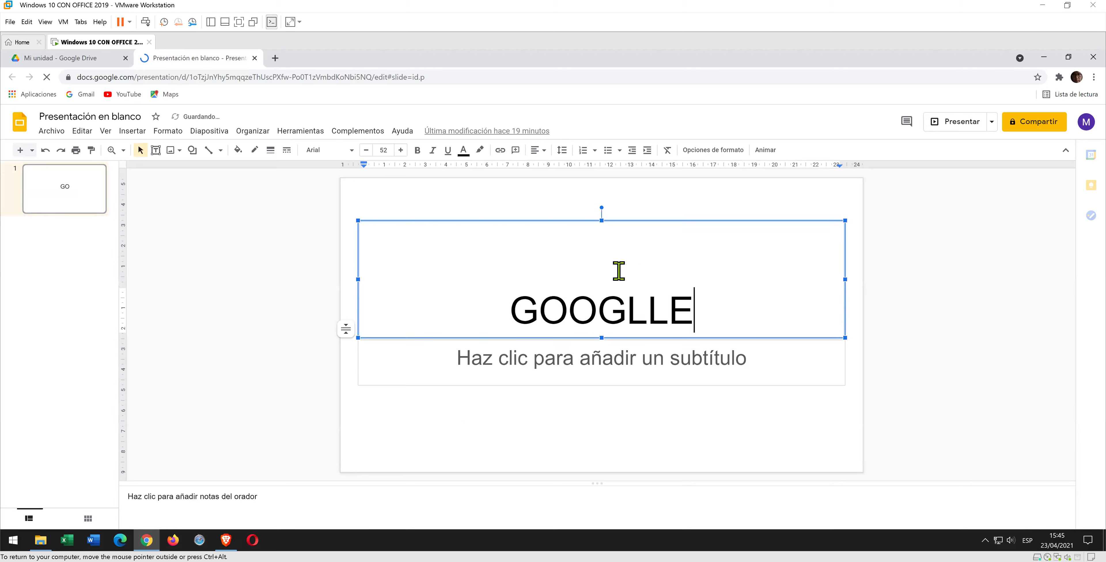
key("BackSpace")
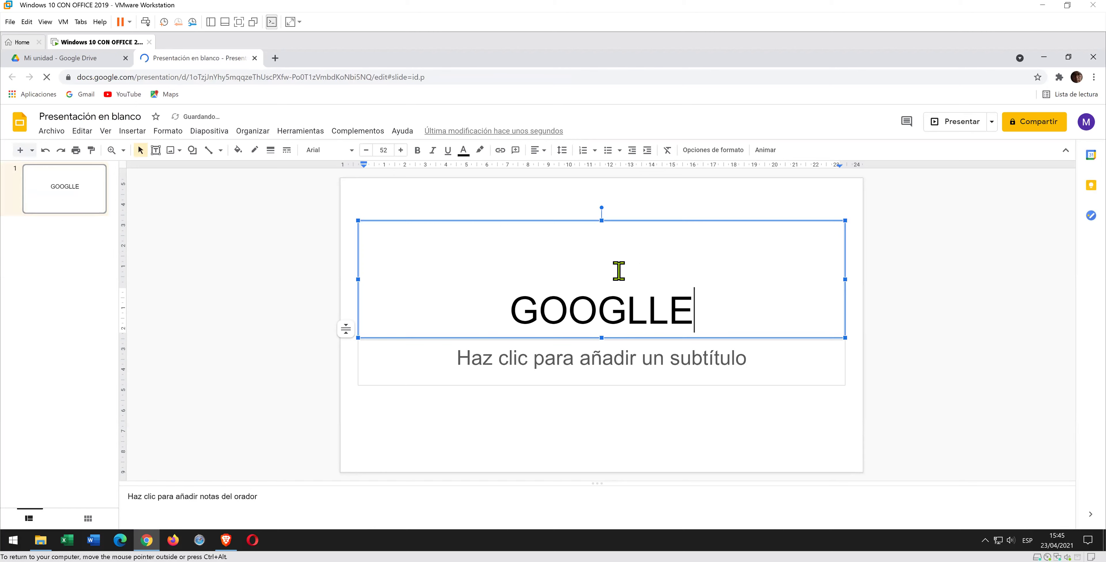